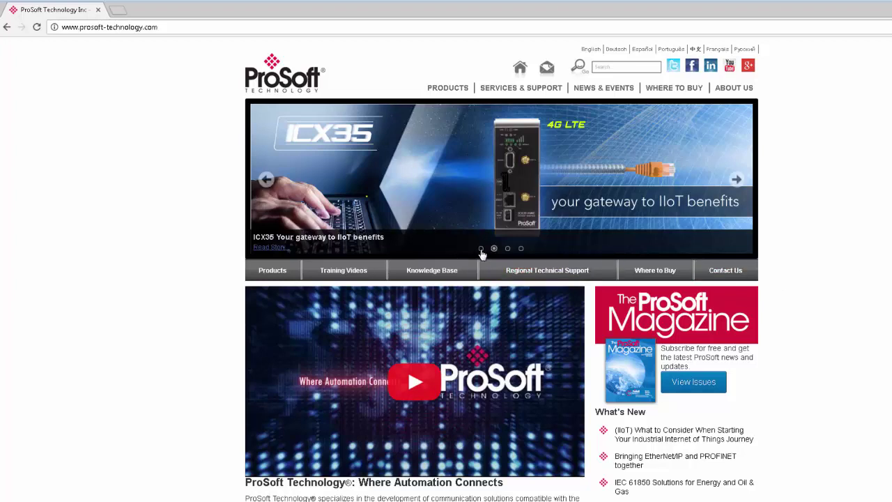
Step: Search the ProSoft Technology website for AFC
left_click(481, 249)
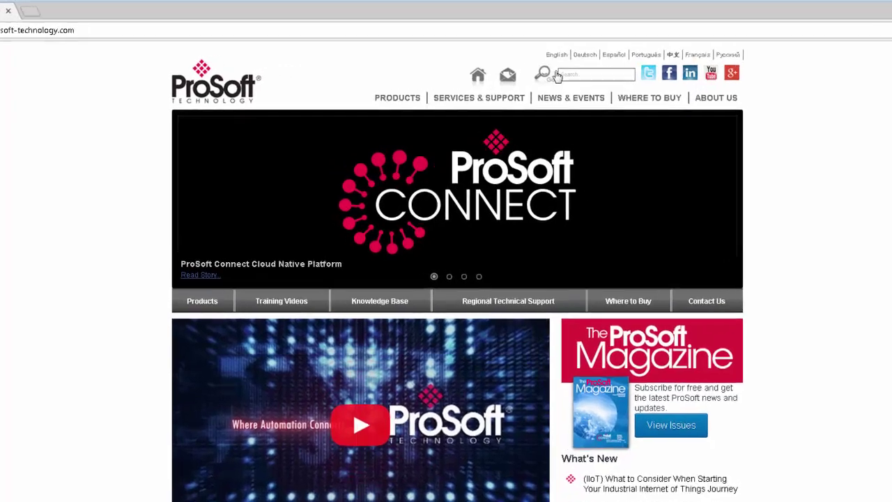
left_click(610, 66)
type("AFC")
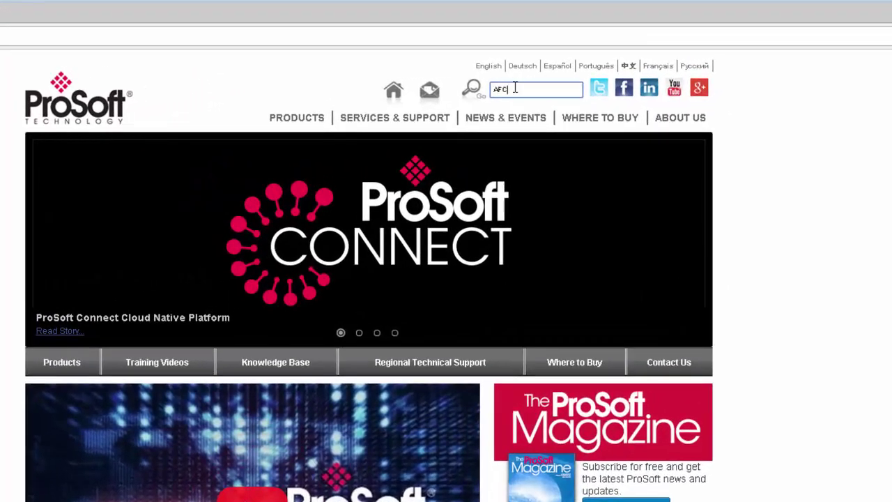
key("Return")
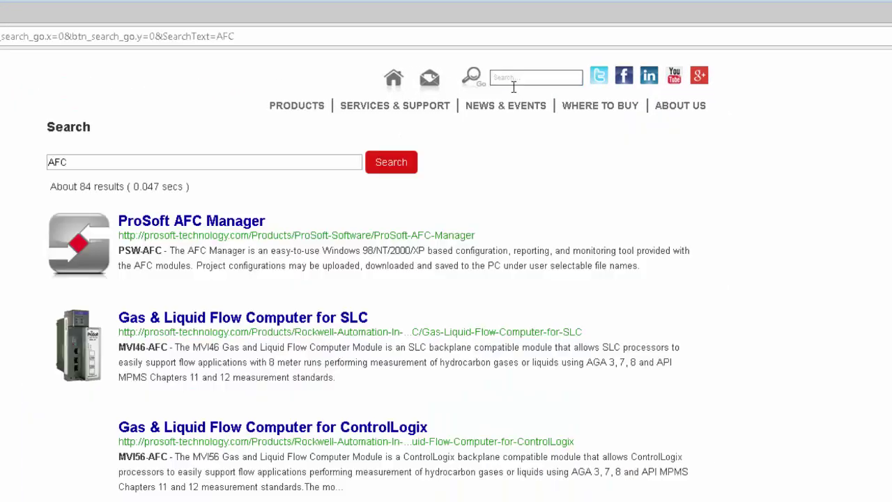
Step: Open the MVI56E-AFC Enhanced Liquid & Gas Flow Computer for ControlLogix product page from the results and show its downloads
scroll(448, 84, "down", 4)
left_click(395, 372)
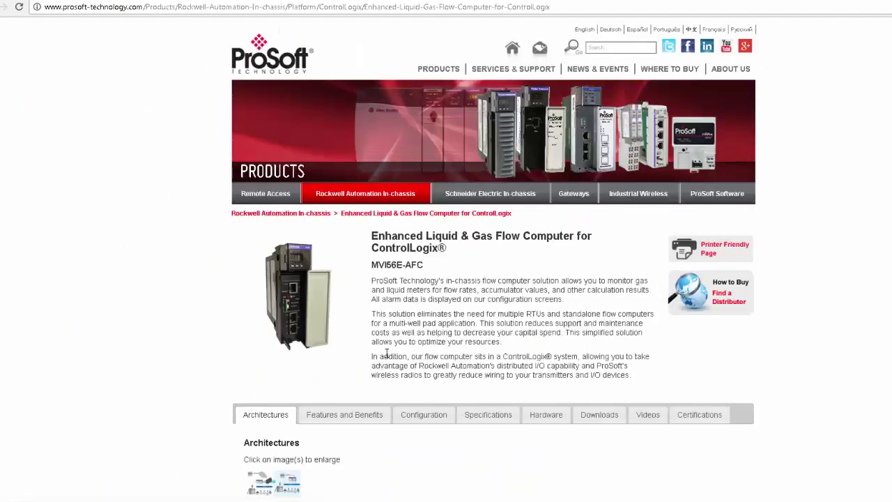
scroll(491, 272, "down", 1)
scroll(491, 272, "down", 1)
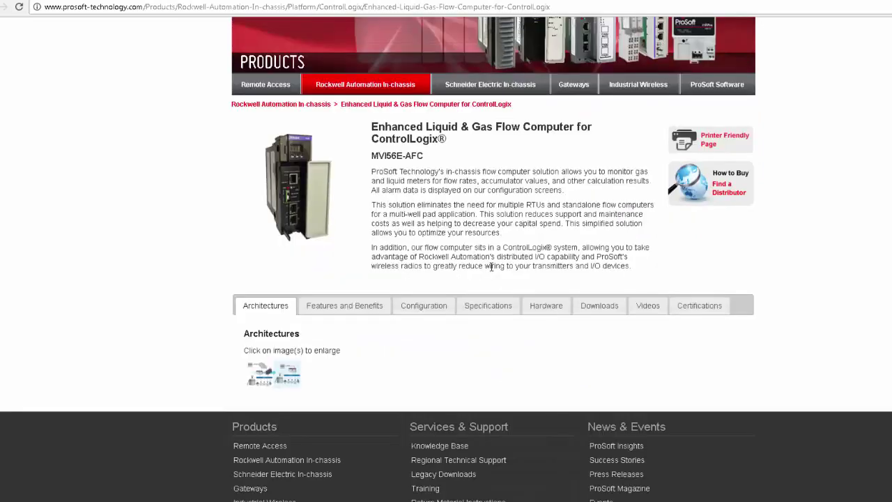
left_click(598, 311)
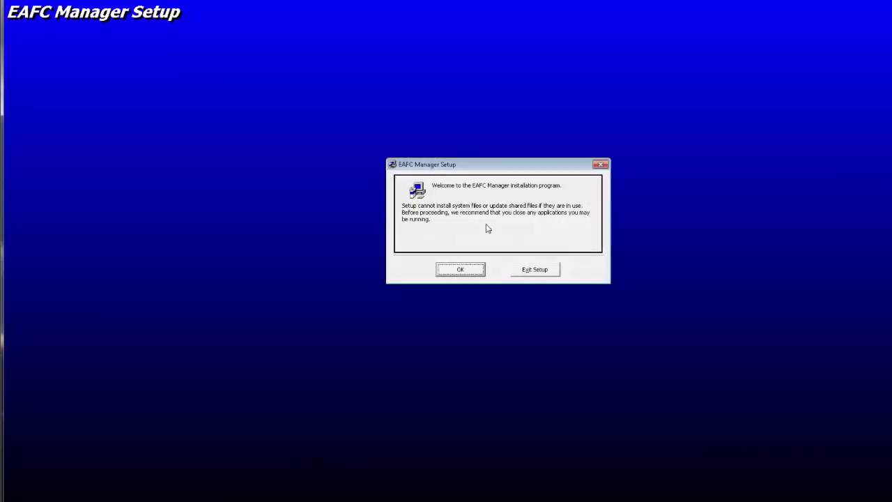
Step: Run the EAFC Manager installation through to the end and close its setup program
left_click(465, 269)
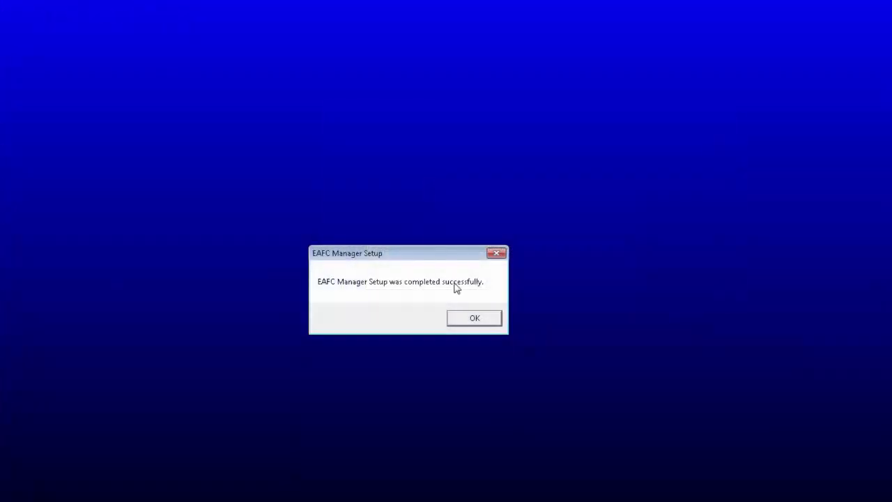
left_click(488, 322)
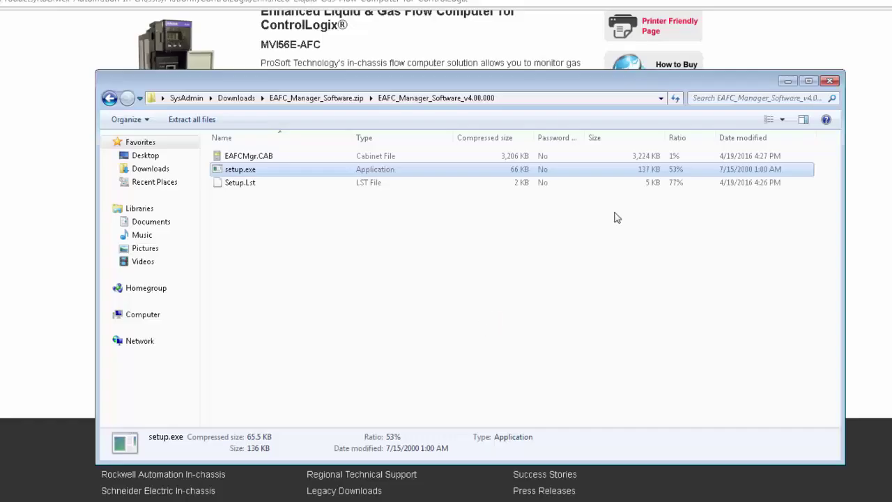
Step: Open the AFC Project folder in Training Projects and look through the main, linear and differential MVI56EAFC add-on rung files
left_click(197, 137)
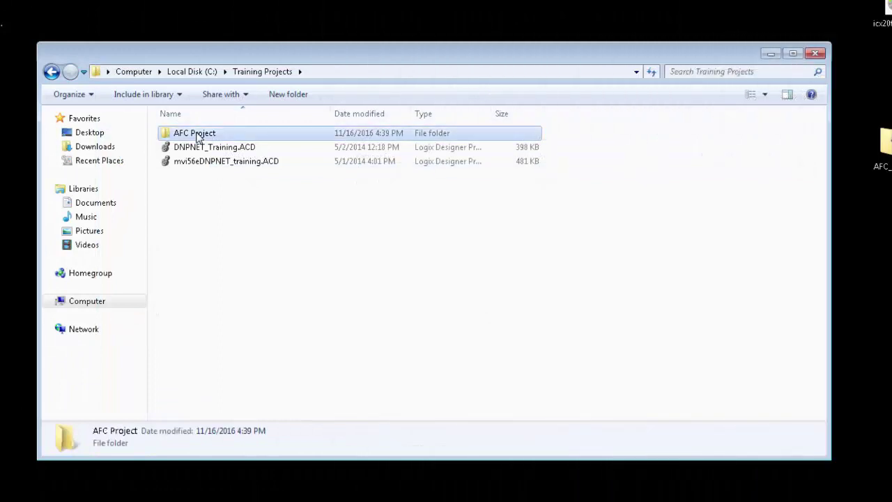
double_click(197, 137)
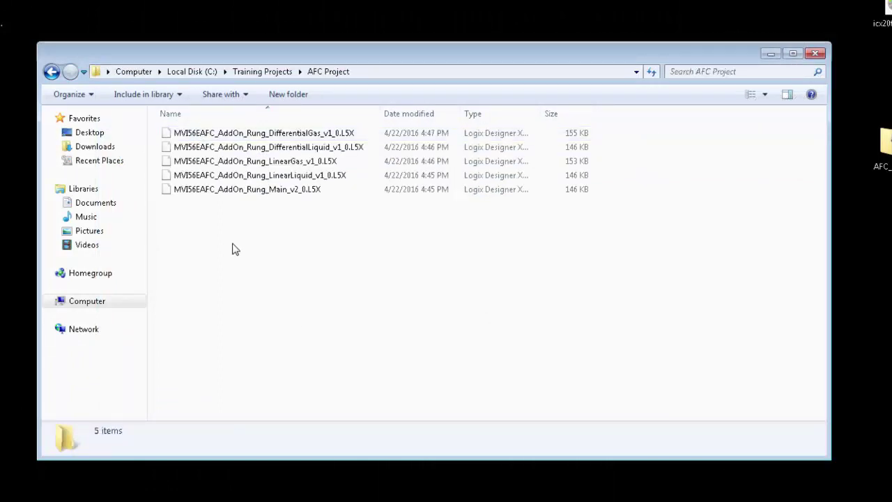
left_click(289, 194)
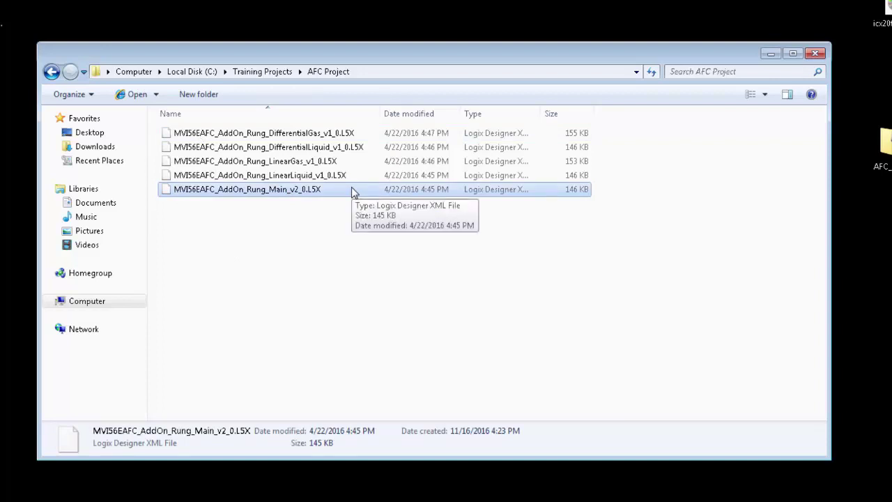
left_click(317, 164)
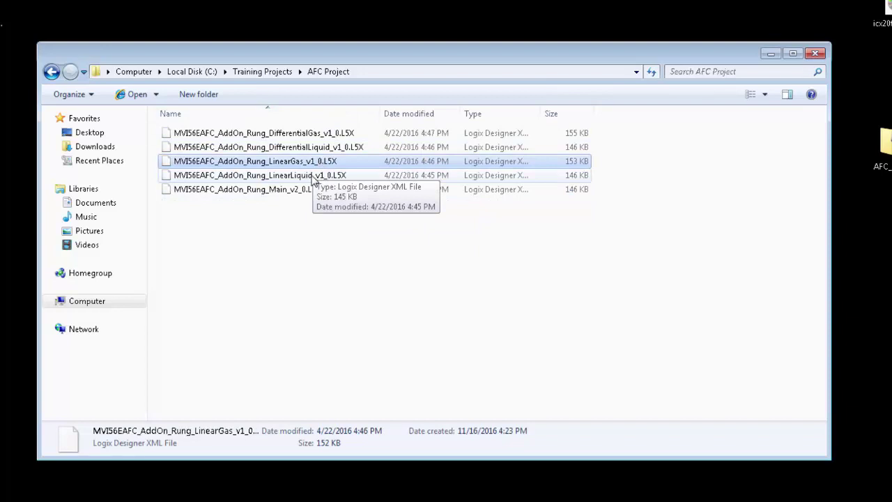
left_click(313, 177)
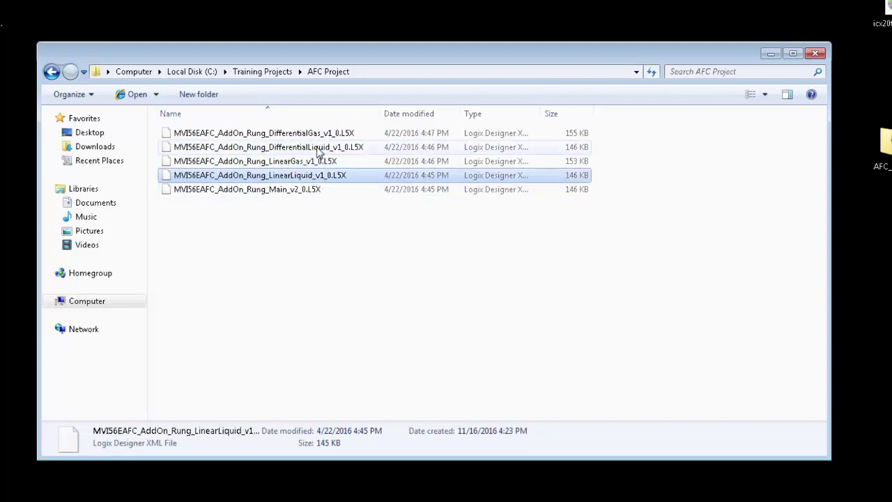
left_click(319, 150)
left_click(324, 134)
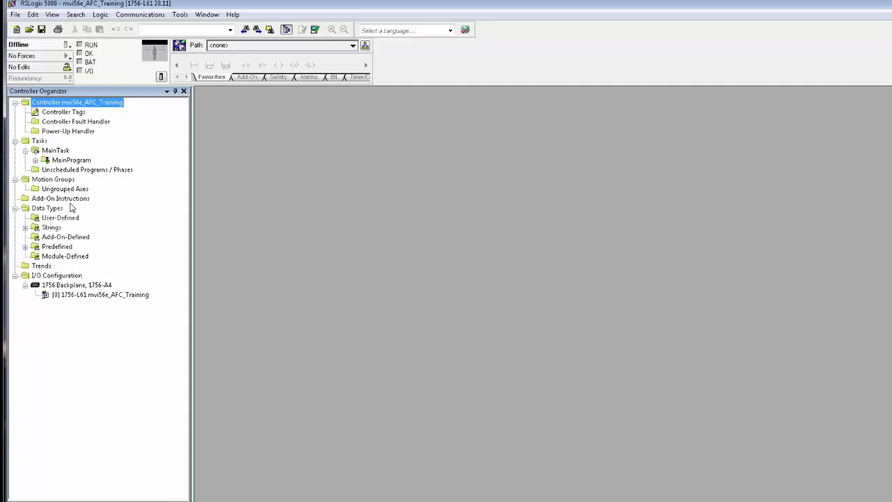
Step: In RSLogix 5000, create a generic 1756-MODULE on the 1756 backplane, filtering the module catalog to the Other category
left_click(57, 277)
left_click(72, 286)
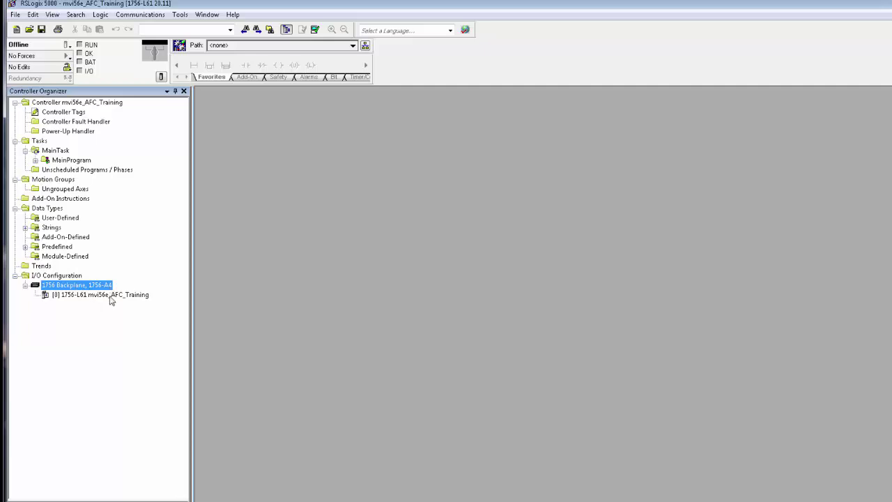
right_click(102, 286)
left_click(144, 293)
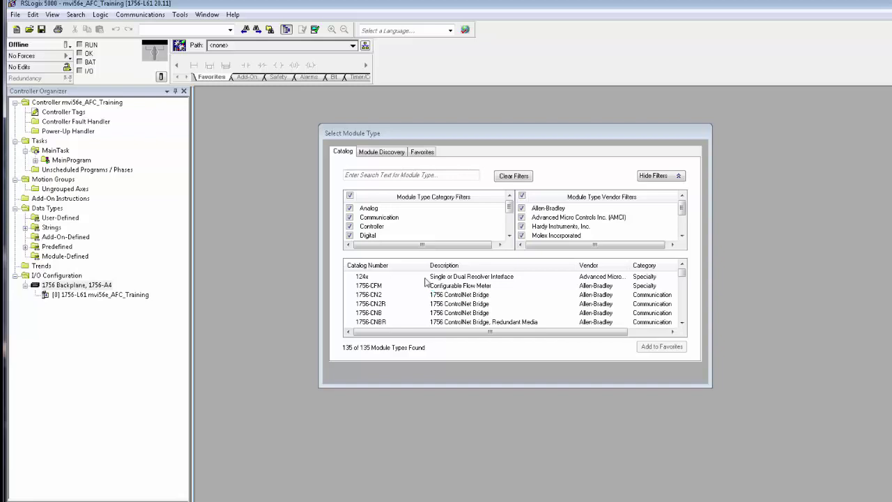
left_click(350, 197)
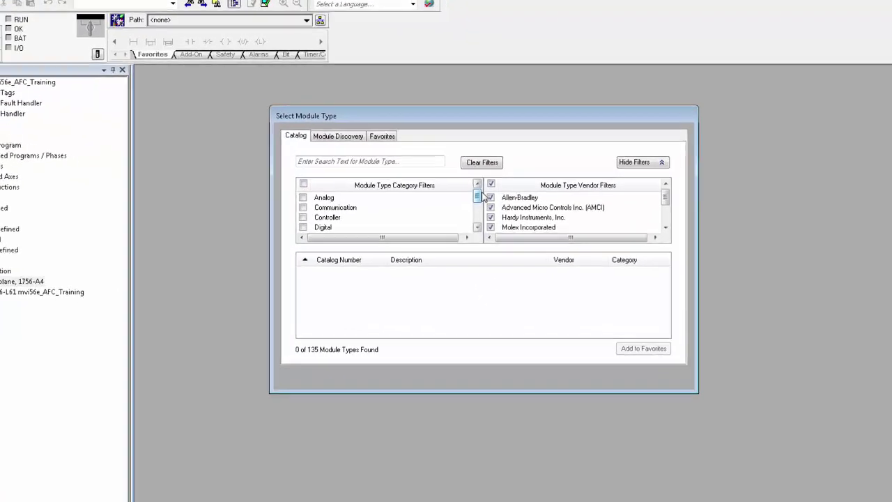
left_click_drag(478, 197, 478, 217)
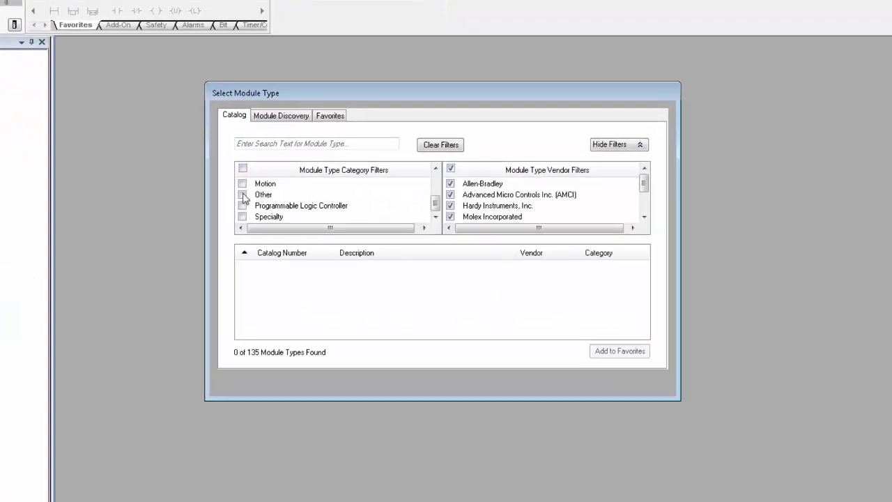
left_click(243, 196)
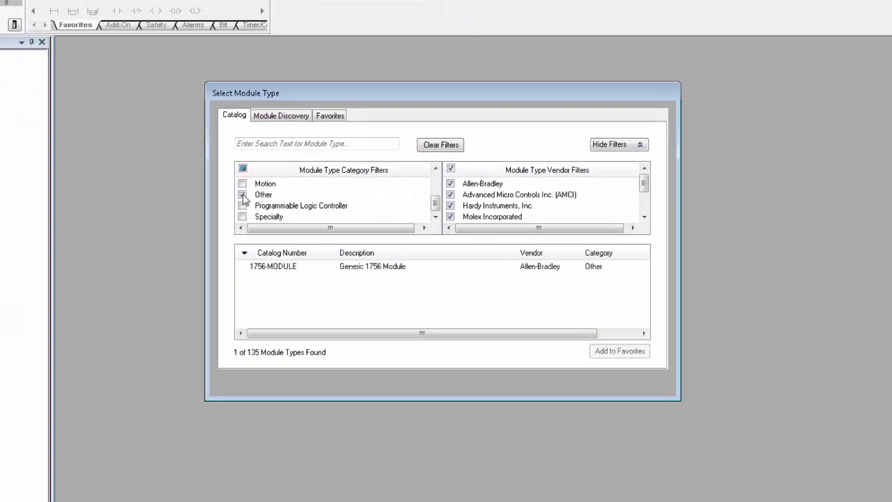
left_click(416, 269)
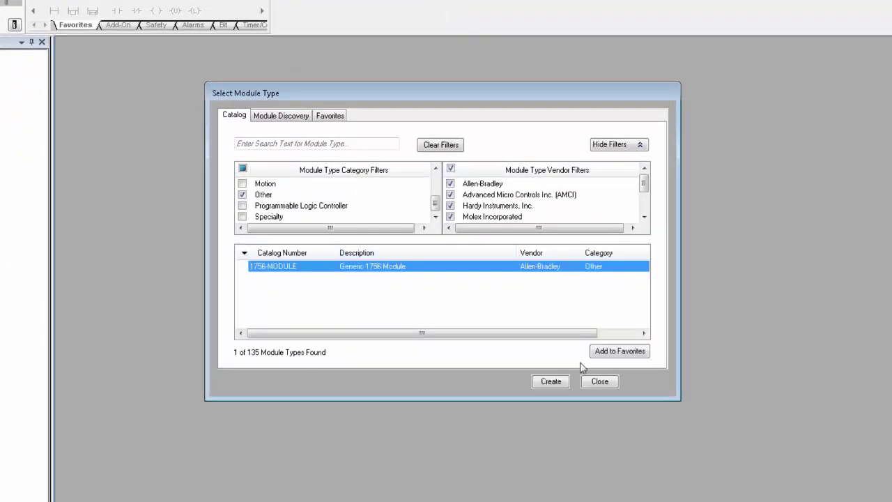
left_click(555, 380)
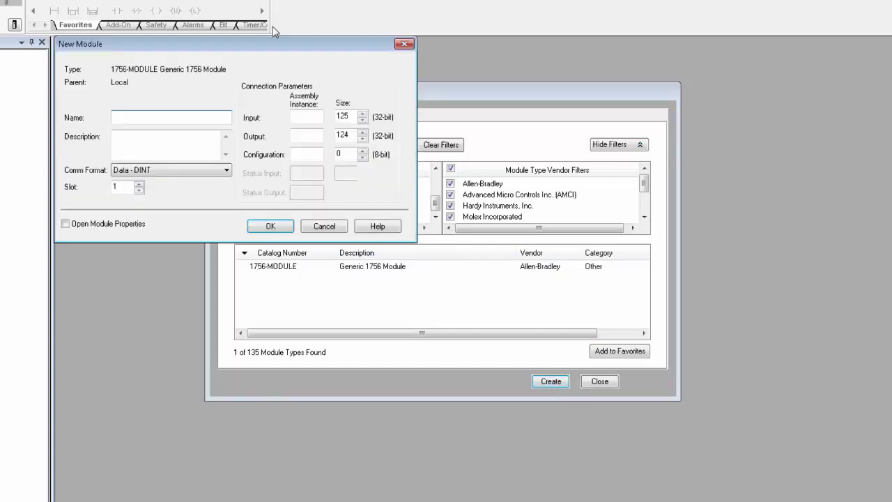
Step: Define module MVI56EAFC with format Data - INT, slot 2, input instance 1 size 250, output instance 2 size 248, and configuration instance 4
left_click_drag(274, 48, 466, 127)
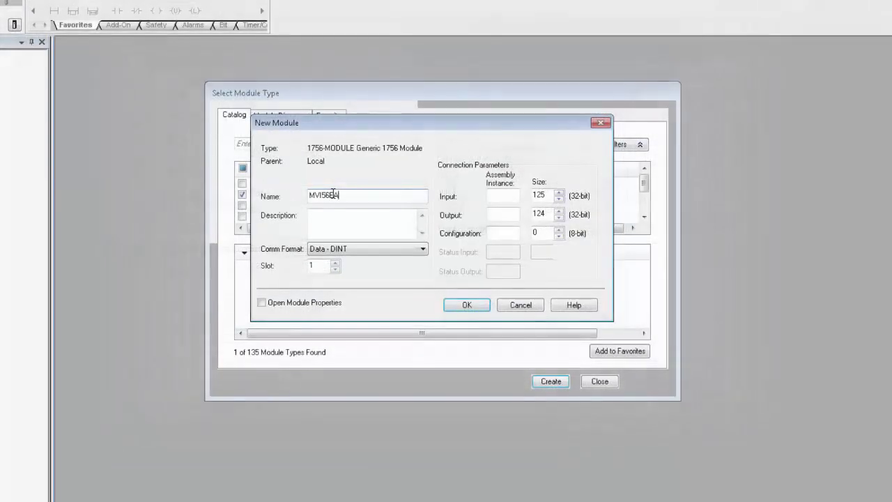
type("C")
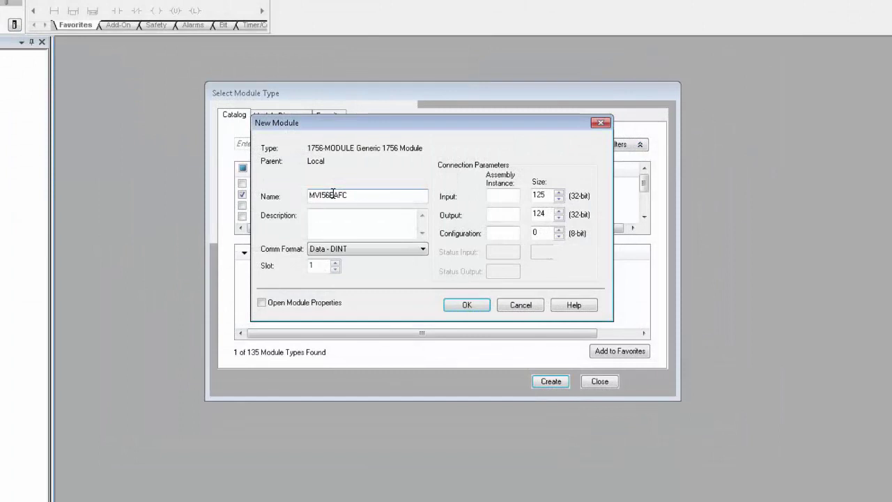
left_click(421, 249)
left_click(402, 290)
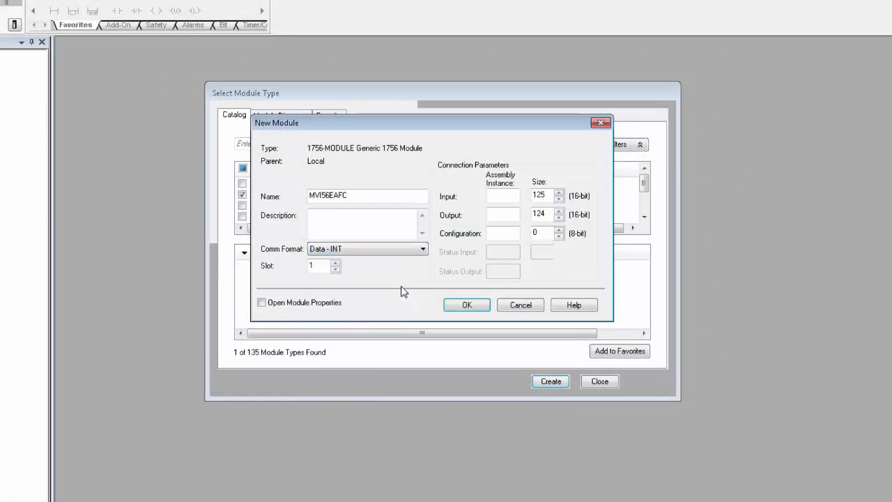
left_click(335, 263)
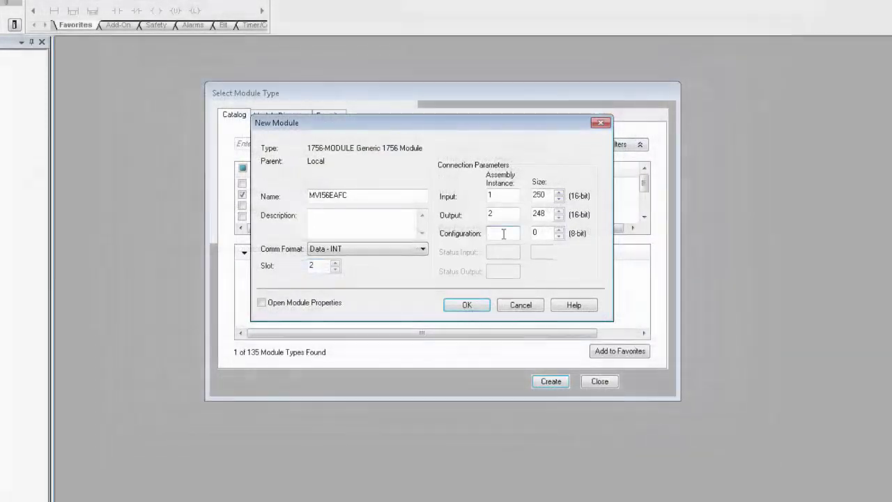
type("4")
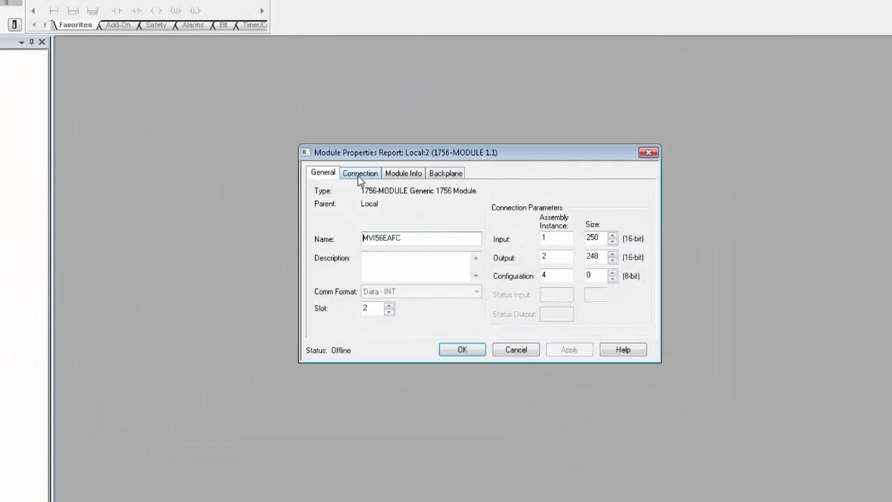
Step: Review the module's connection settings and accept a requested packet interval of 5.0 ms
left_click(361, 174)
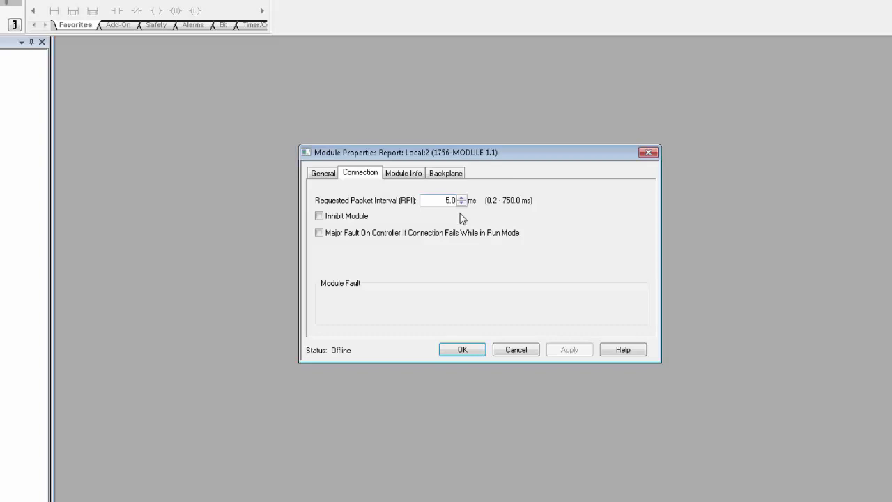
left_click(481, 355)
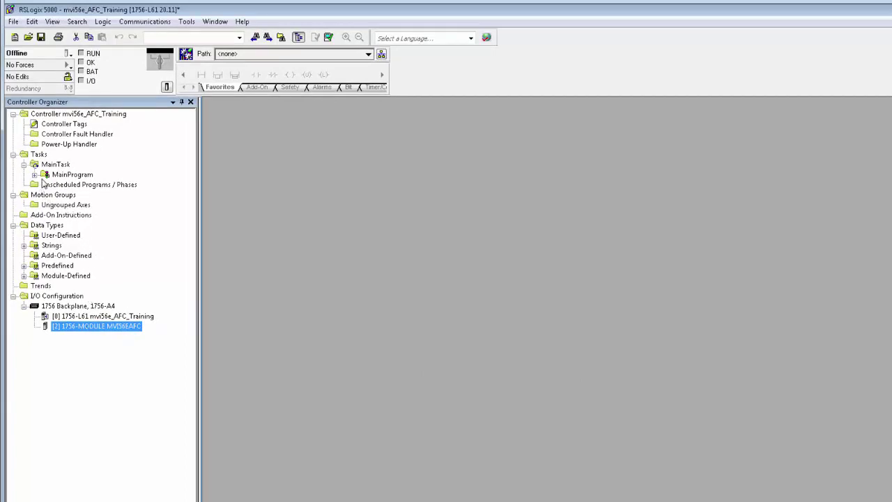
Step: Open MainRoutine of MainProgram and start a rung import at rung 0
left_click(35, 175)
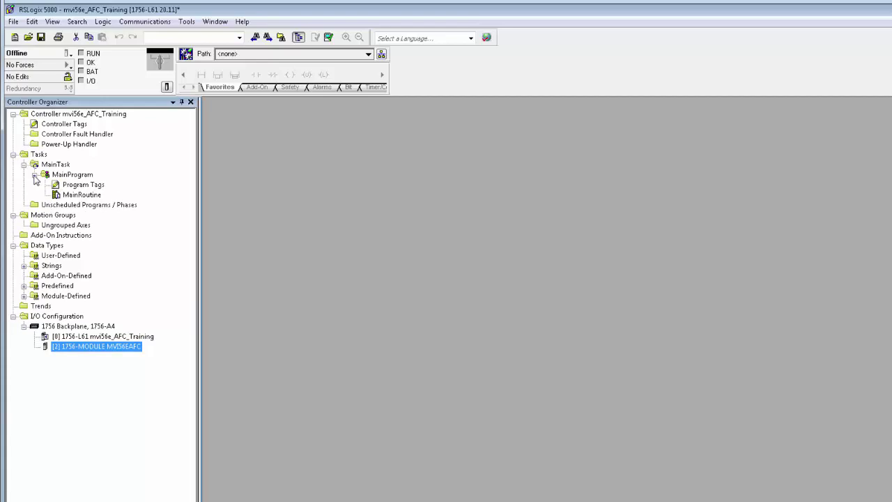
double_click(74, 196)
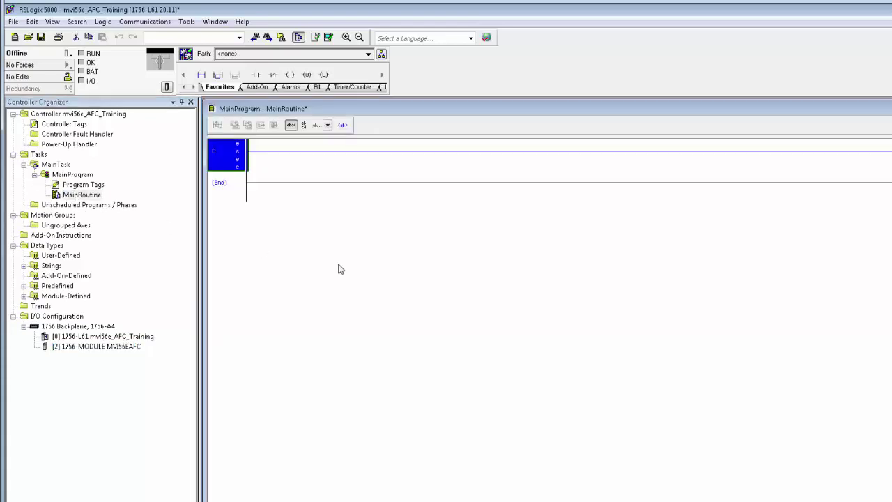
right_click(268, 153)
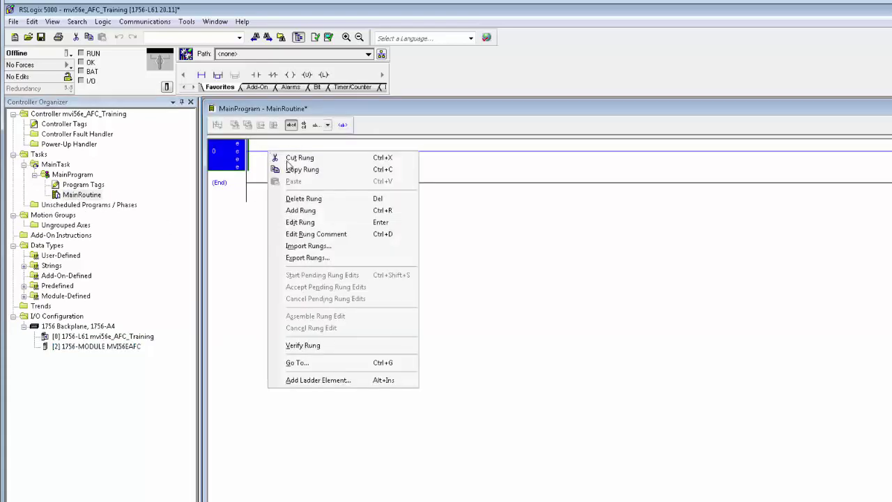
left_click(337, 245)
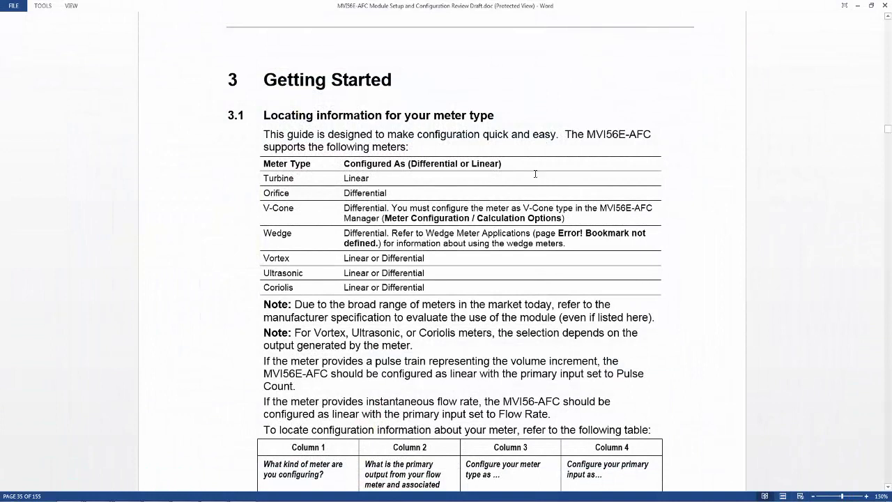
Step: Switch to the MVI56E-AFC setup manual in Word and read the meter type tables and the Coriolis meter configuration chart
scroll(542, 289, "down", 8)
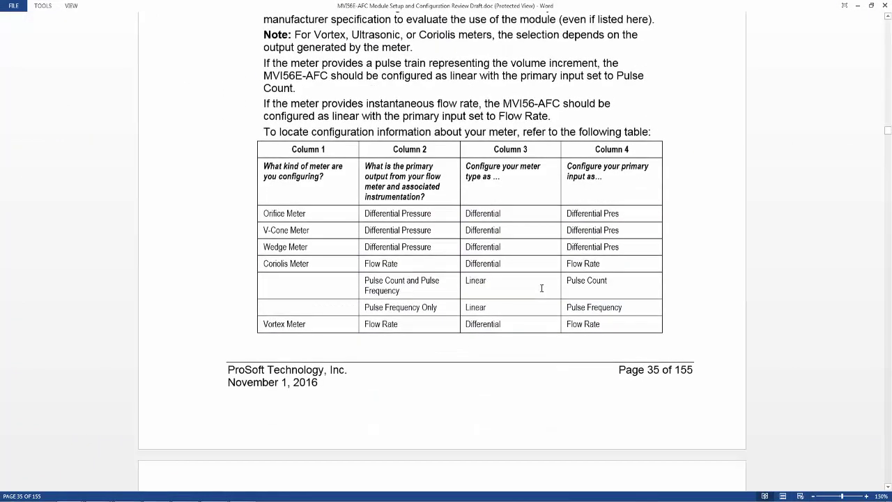
scroll(541, 289, "down", 18)
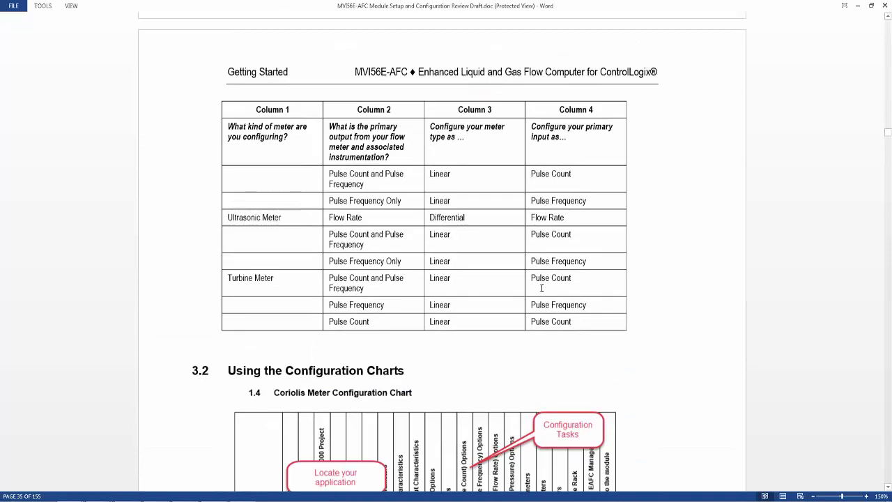
scroll(541, 289, "down", 1)
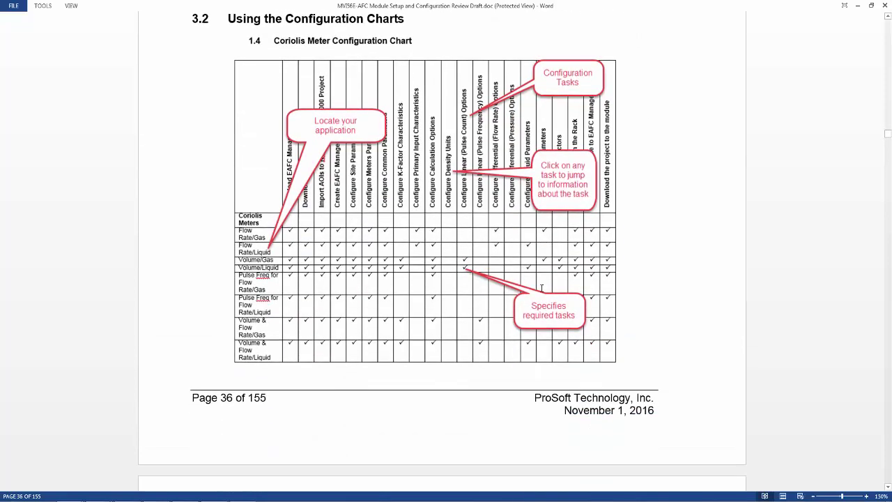
Step: Read the supported meter types and their differential or linear configuration in the manual's Getting Started chapter
scroll(542, 288, "down", 9)
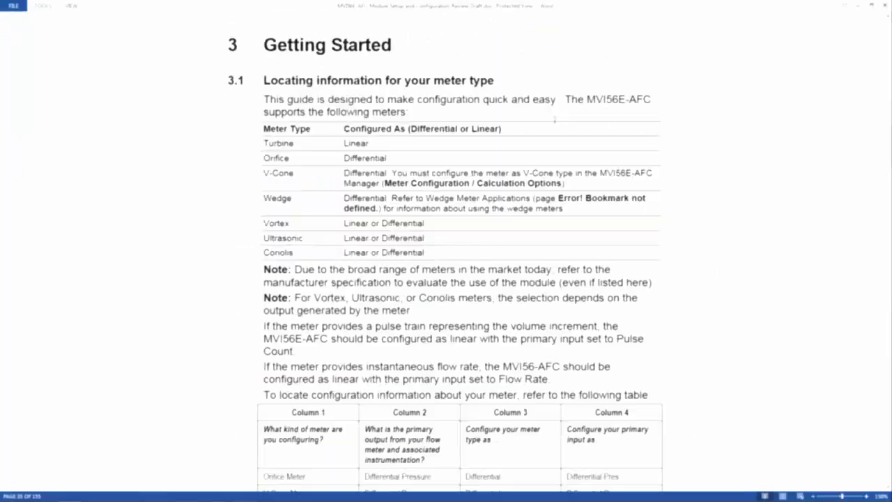
scroll(548, 139, "up", 1)
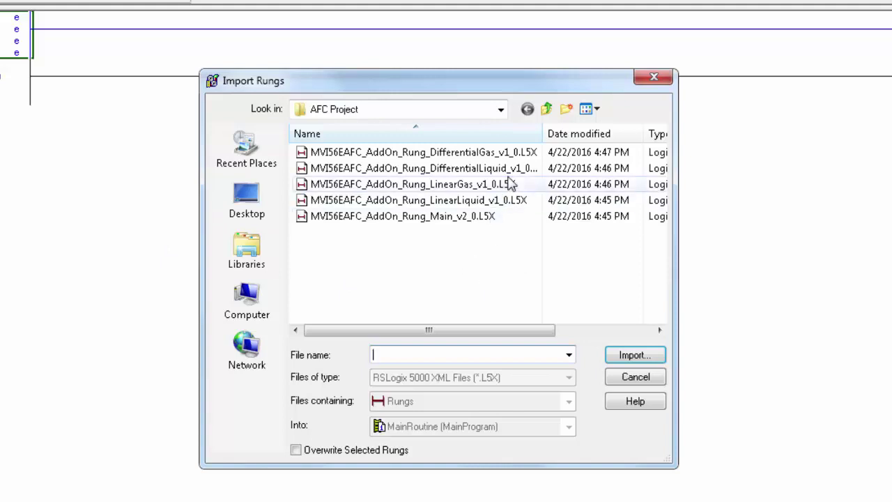
Step: Choose MVI56EAFC_AddOn_Rung_DifferentialGas_v1_0.L5X for the rung import and change the final name of tag reference Local:1:I to Local:2:I
left_click(524, 152)
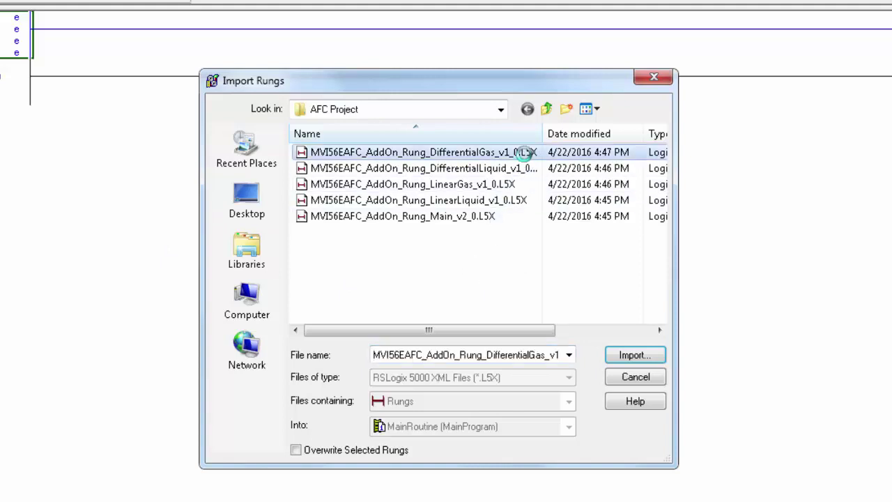
left_click(649, 355)
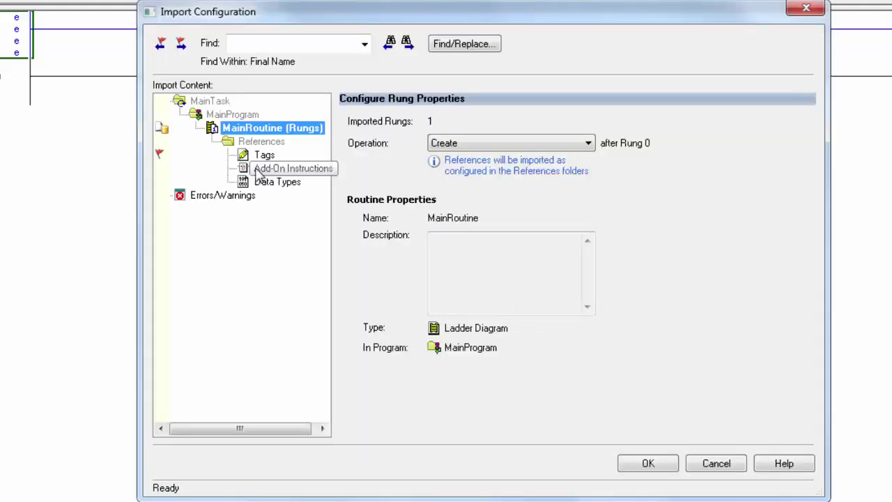
left_click(259, 156)
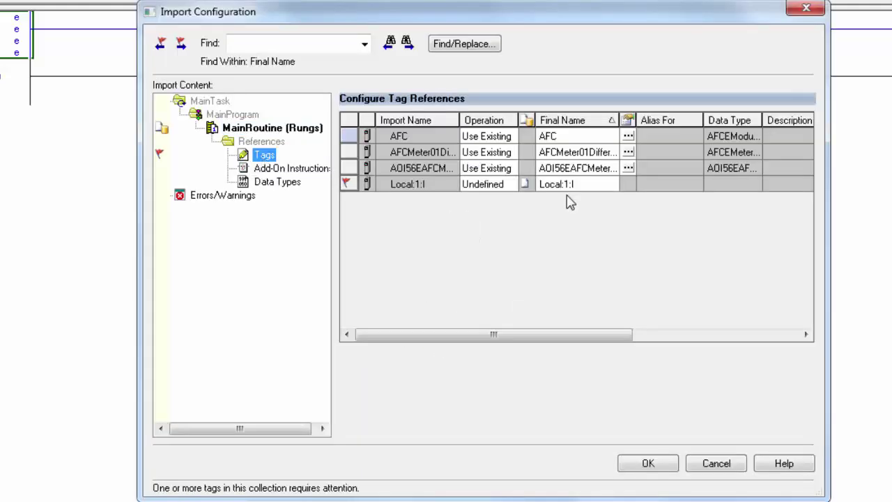
left_click(568, 185)
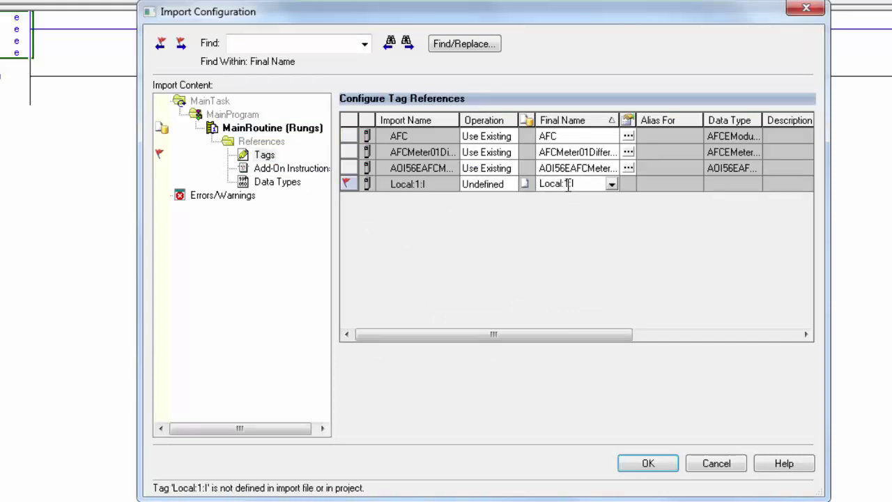
double_click(568, 185)
type("2")
Step: Check the meter number in the differential gas meter's tag name, complete the import and select the new rung's MeterNumber parameter
left_click(587, 152)
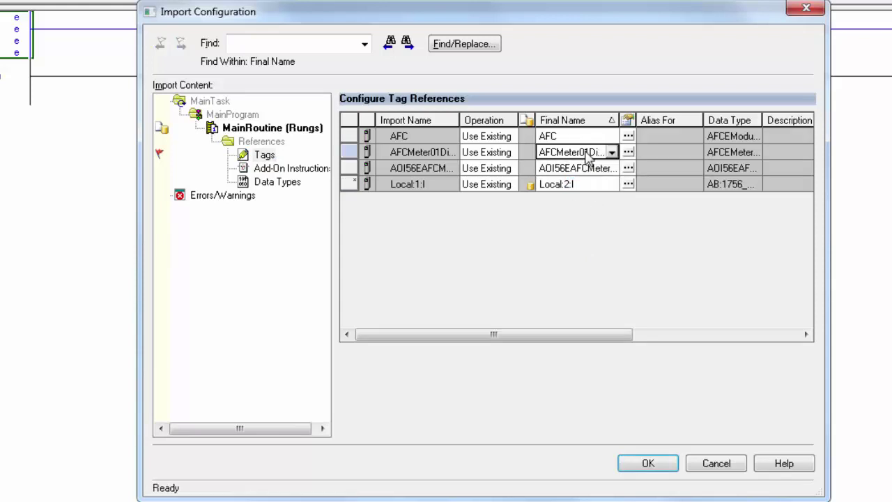
left_click_drag(579, 152, 590, 151)
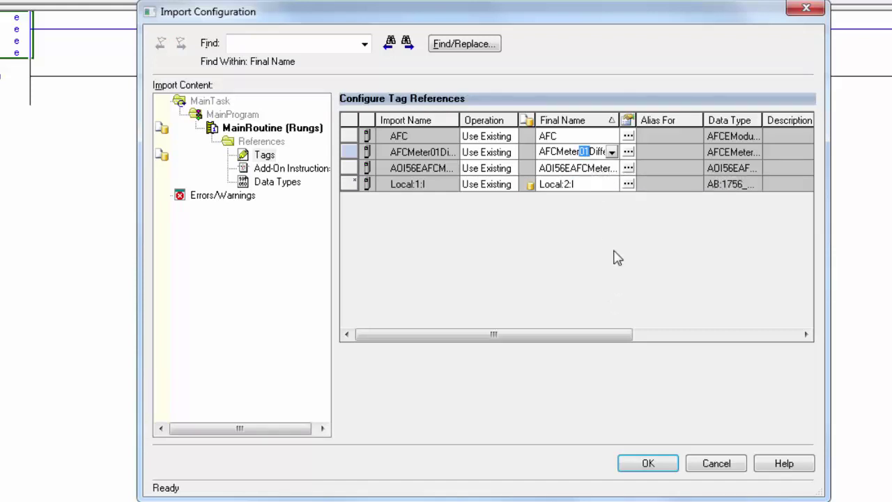
left_click(657, 464)
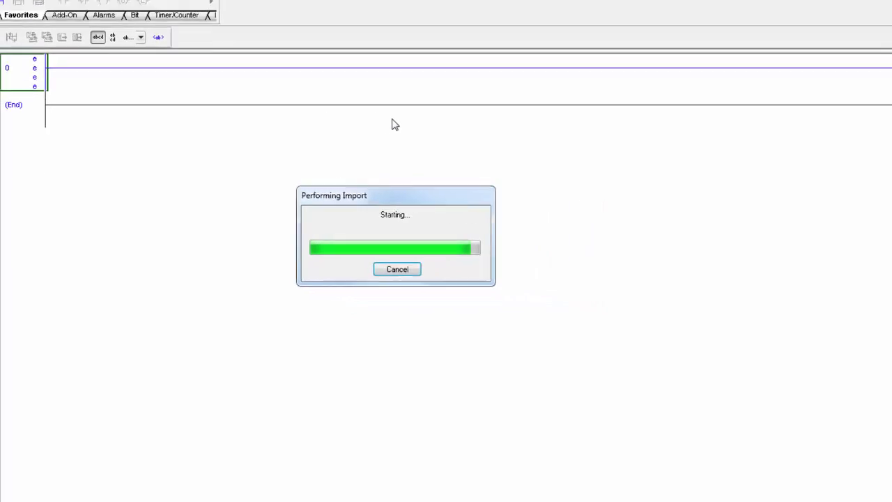
left_click(859, 218)
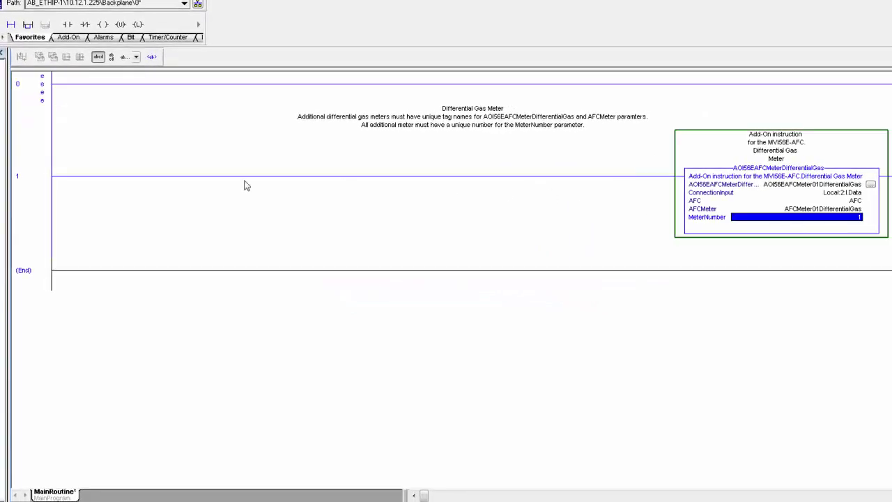
Step: Import MVI56EAFC_AddOn_Rung_LinearLiquid_v1_0.L5X at the end of MainRoutine, setting the final name of tag reference Local:1:I to Local:2:I
left_click(42, 269)
right_click(44, 269)
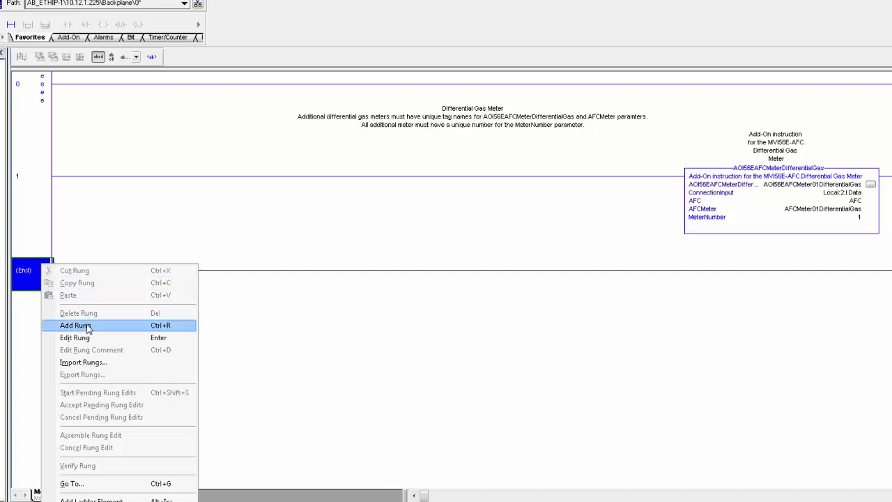
left_click(95, 362)
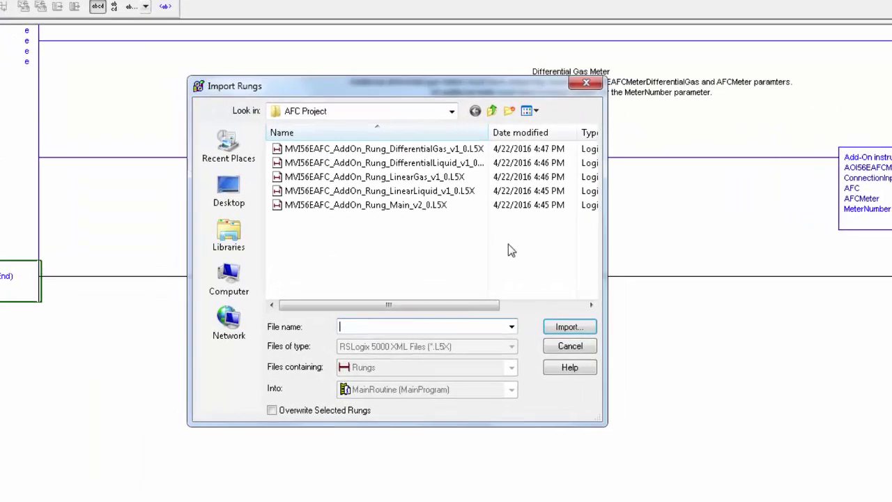
left_click(512, 190)
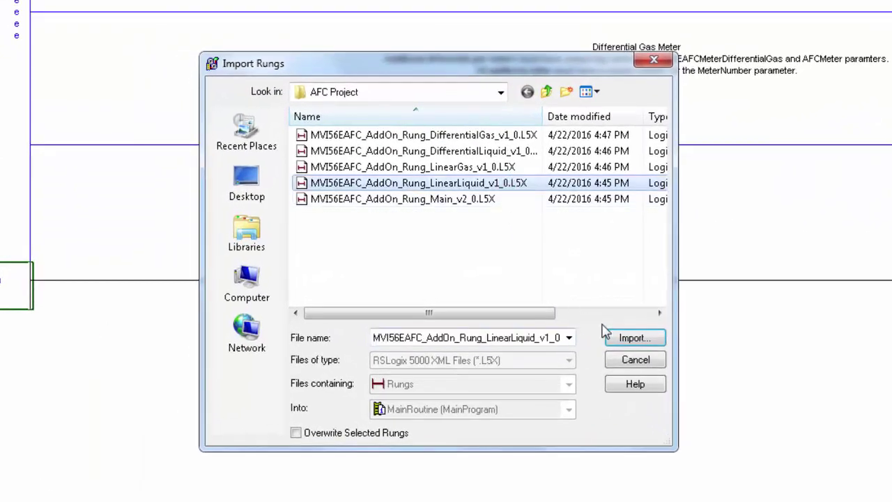
left_click(629, 340)
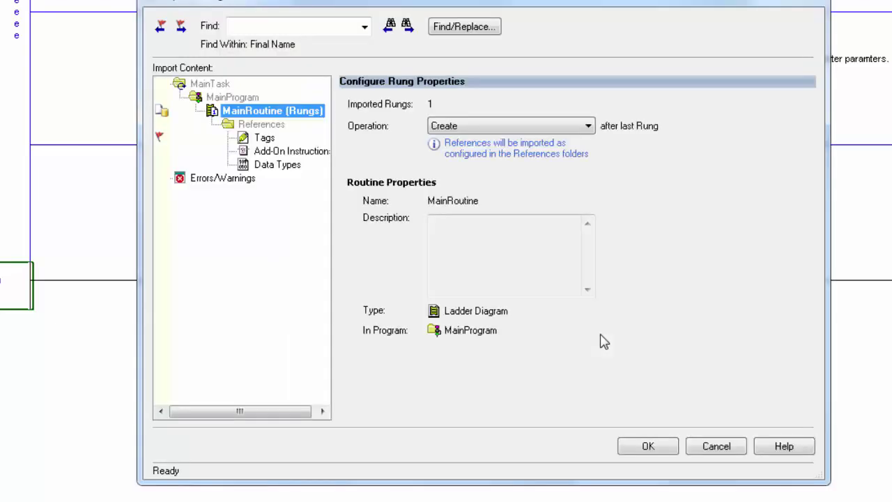
left_click(267, 139)
double_click(561, 168)
type("2:I")
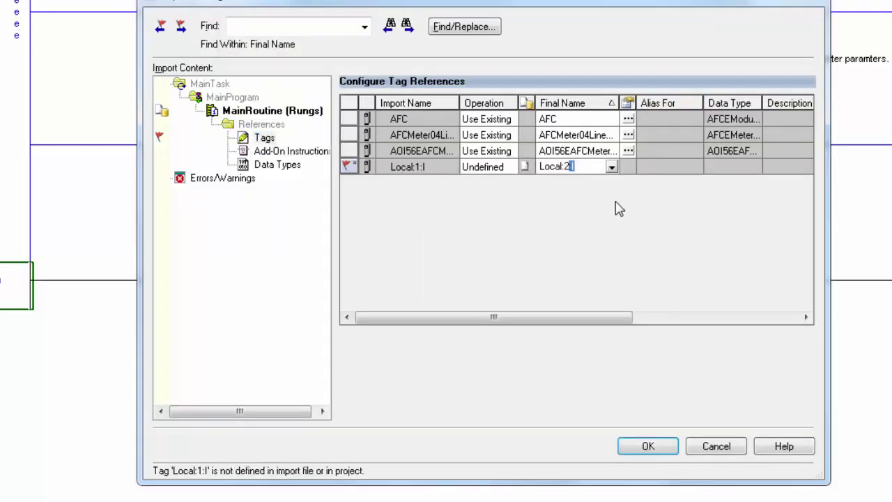
Step: Check the linear liquid meter's tag name, complete the import and select the new rung's MeterNumber parameter
left_click(594, 137)
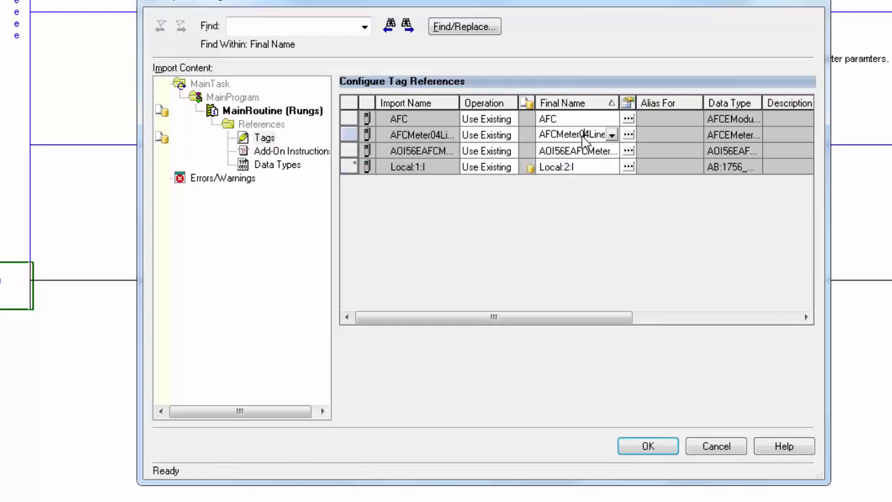
left_click(648, 446)
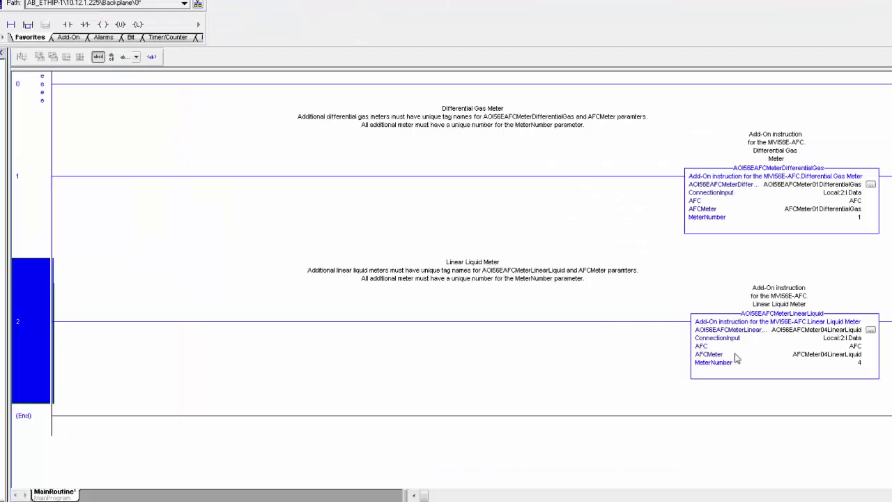
left_click(861, 363)
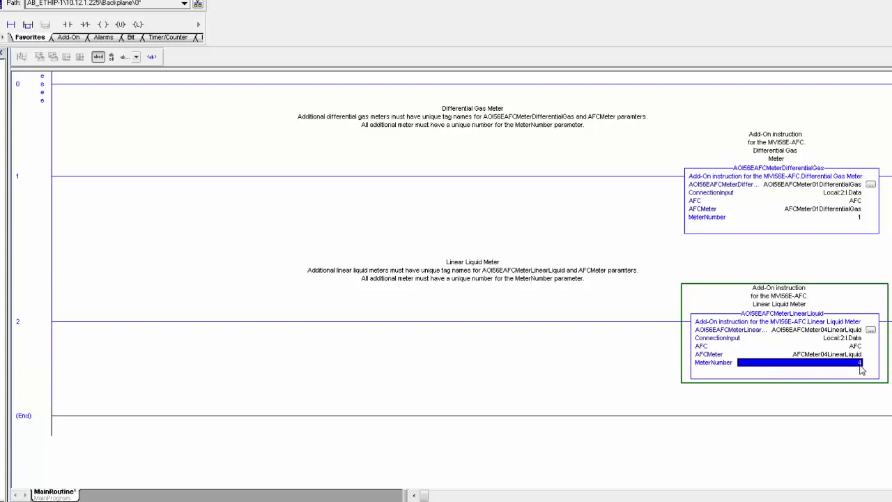
Step: Start importing MVI56EAFC_AddOn_Rung_Main_v2_0.L5X after the last rung of MainRoutine
scroll(411, 359, "down", 1)
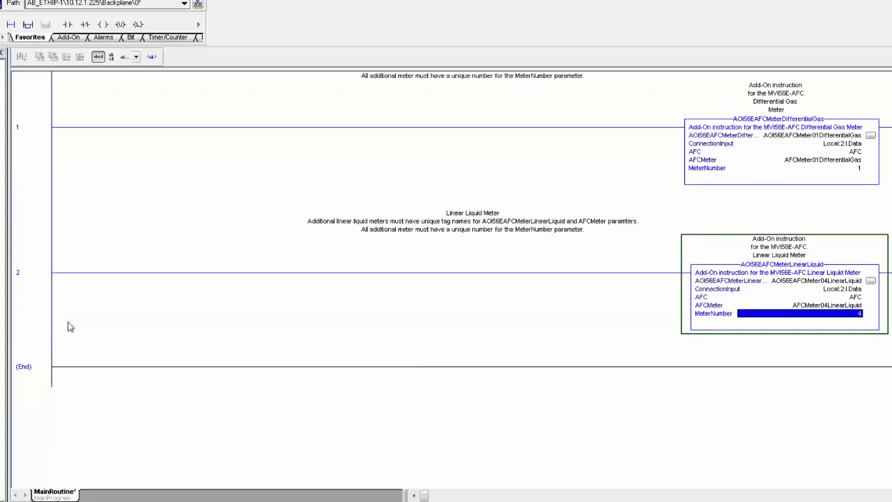
right_click(44, 370)
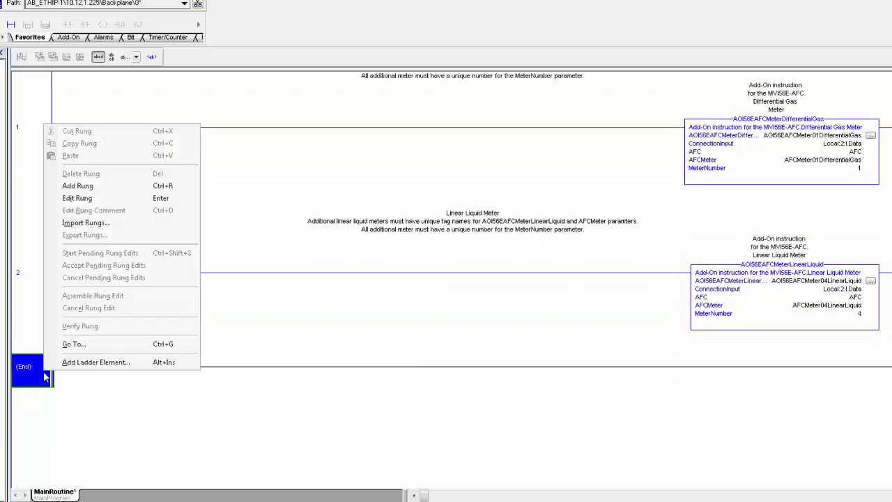
left_click(123, 223)
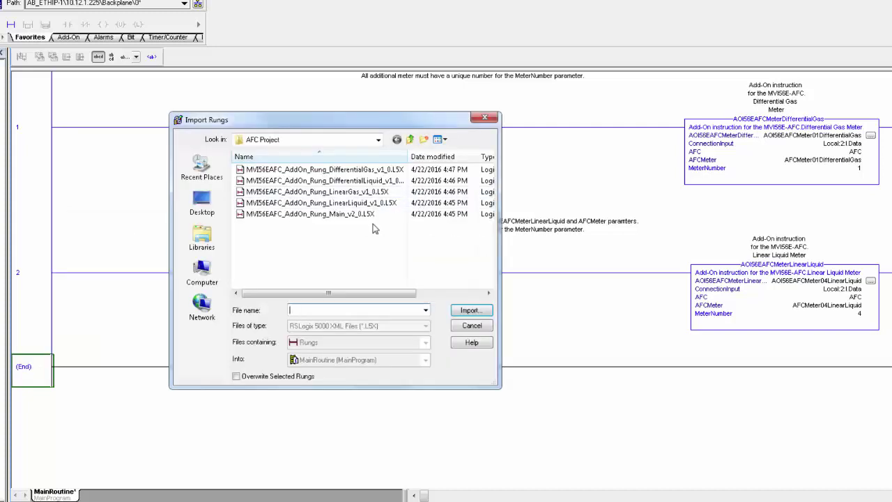
left_click(369, 214)
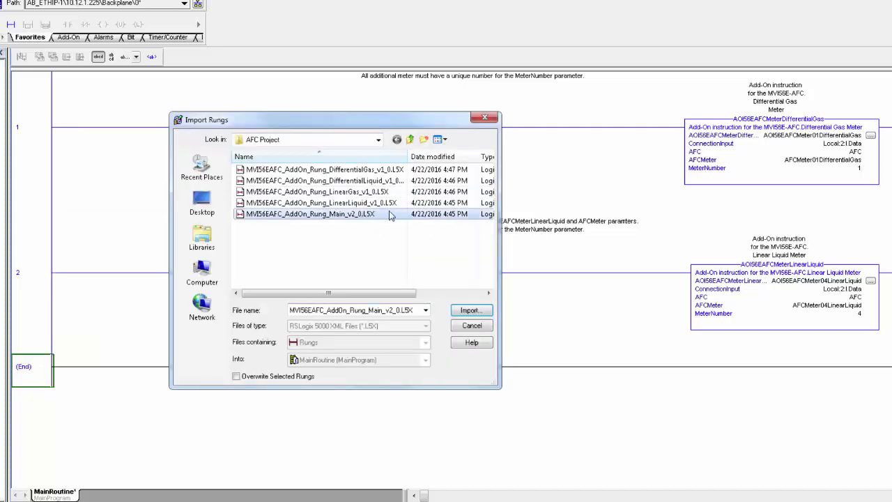
left_click(472, 310)
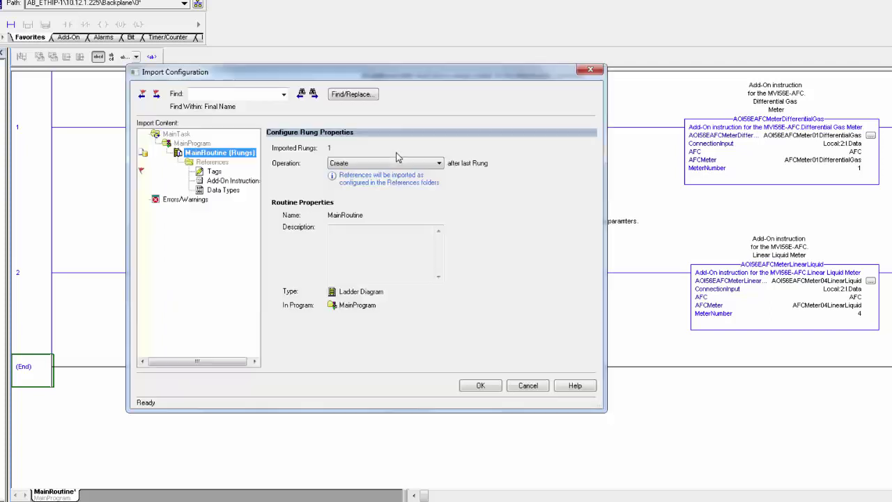
Step: Change the final names of tag references Local:1:I and Local:1:O to Local:2:I and Local:2:O and complete the main rung import
left_click(208, 173)
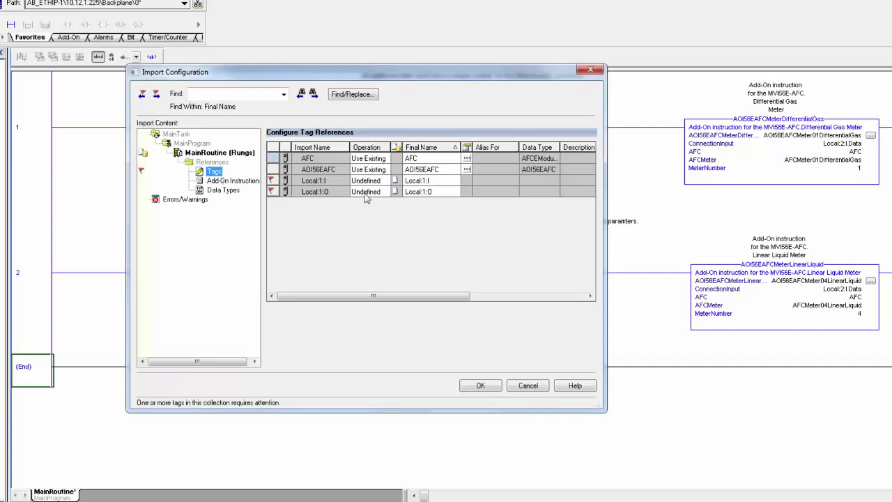
left_click(421, 182)
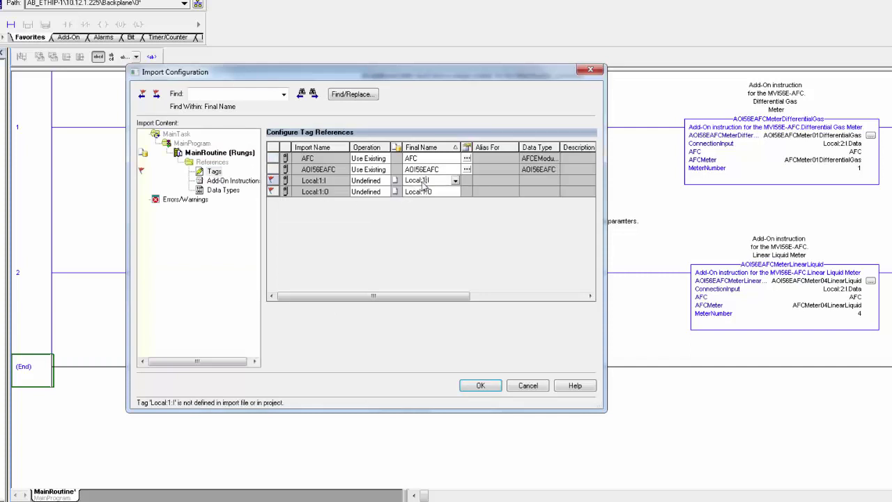
type("2")
left_click(424, 194)
type("2")
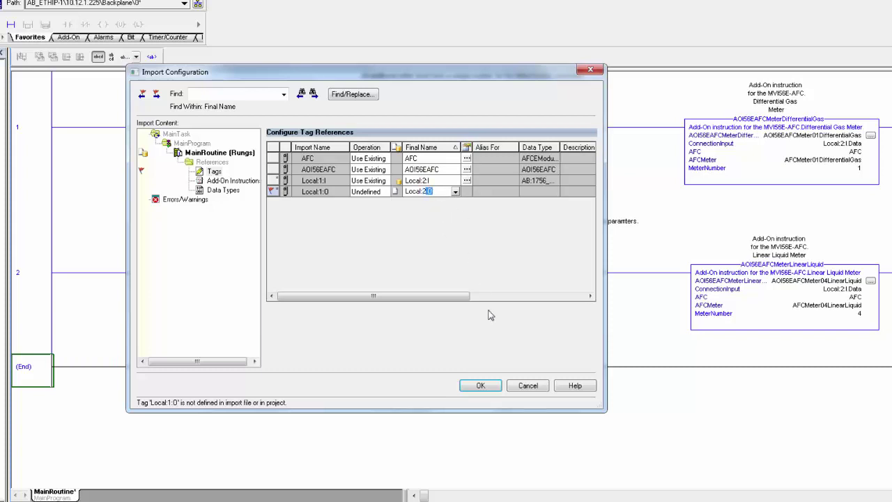
left_click(480, 386)
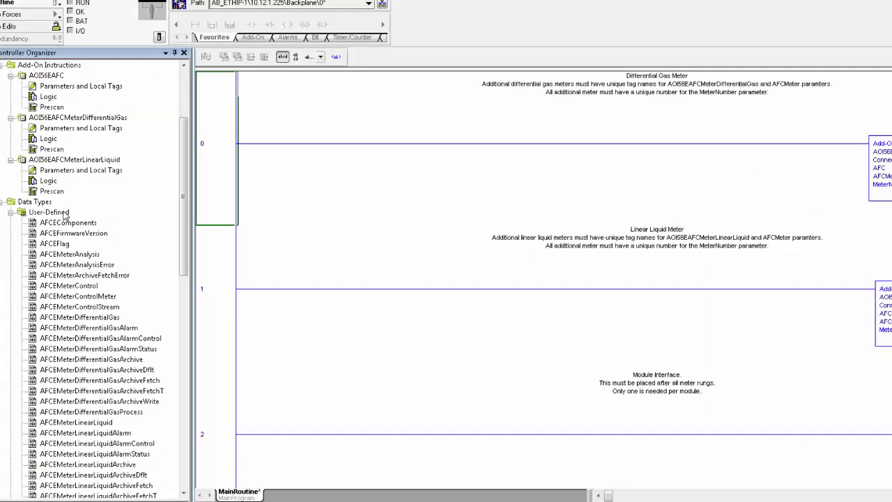
Step: Look over the imported add-on instructions and user-defined data types in the Controller Organizer and save the project
left_click_drag(183, 223, 214, 176)
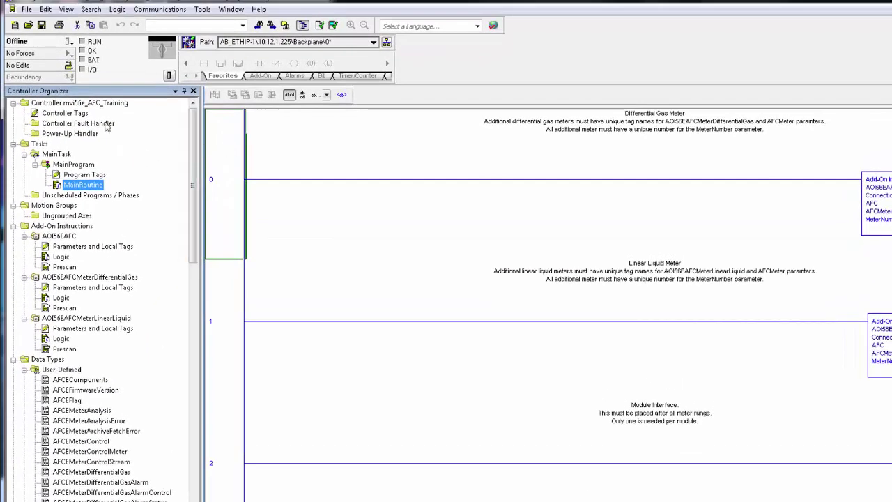
left_click(26, 10)
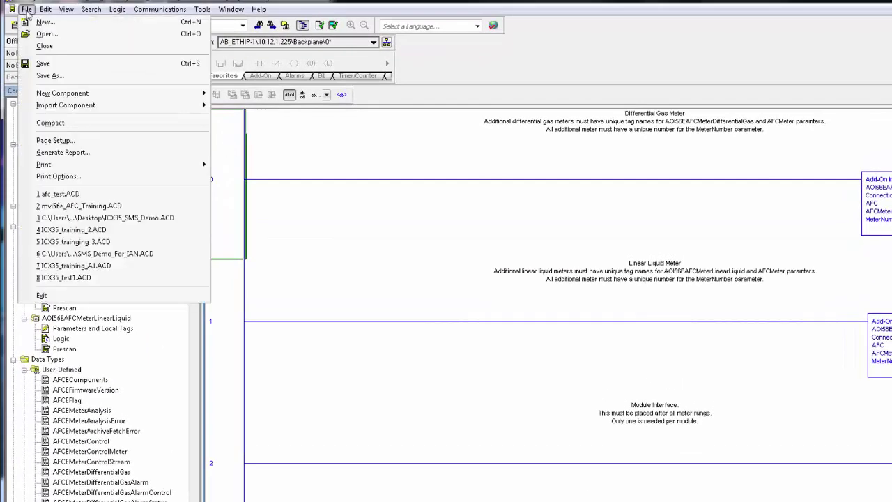
left_click(46, 64)
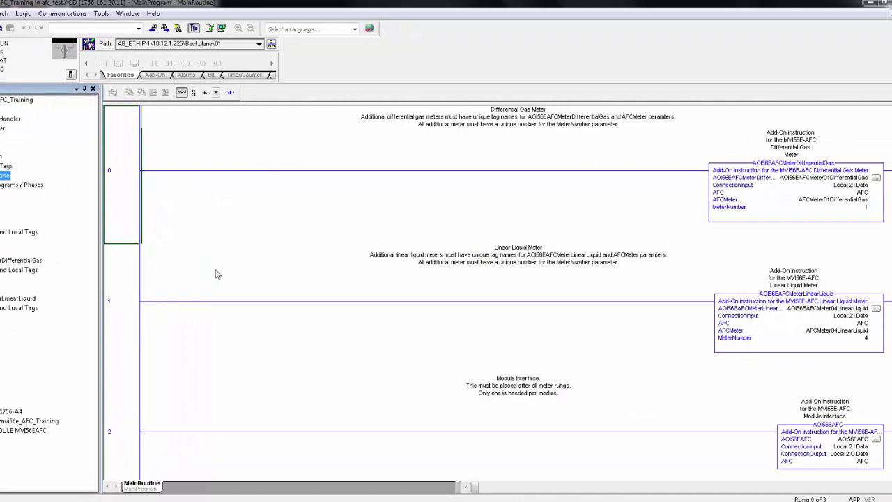
double_click(5, 165)
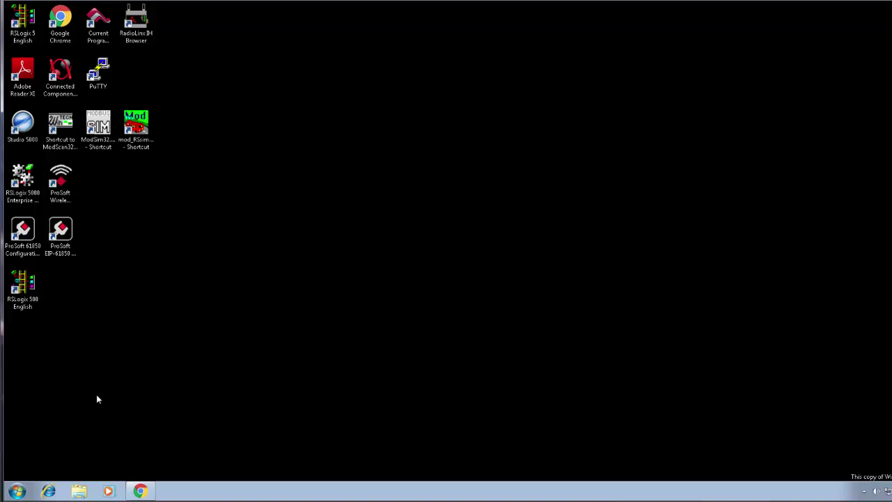
Step: Switch to EAFC Manager, create a new MVI56E-AFC version 4.00 project and open its site configuration
left_click(16, 491)
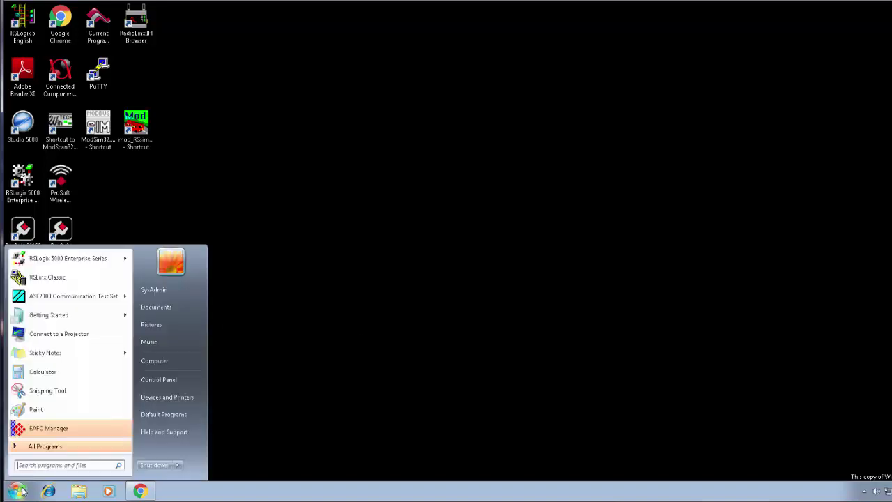
left_click(47, 428)
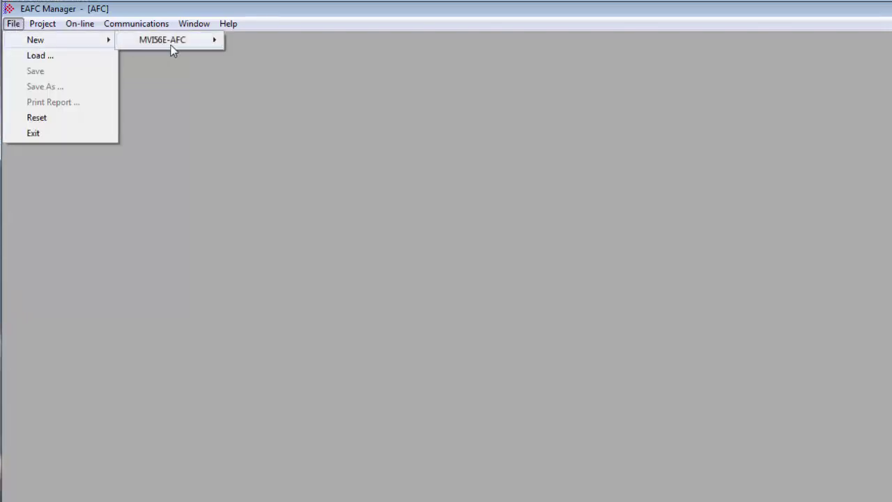
mouse_move(173, 43)
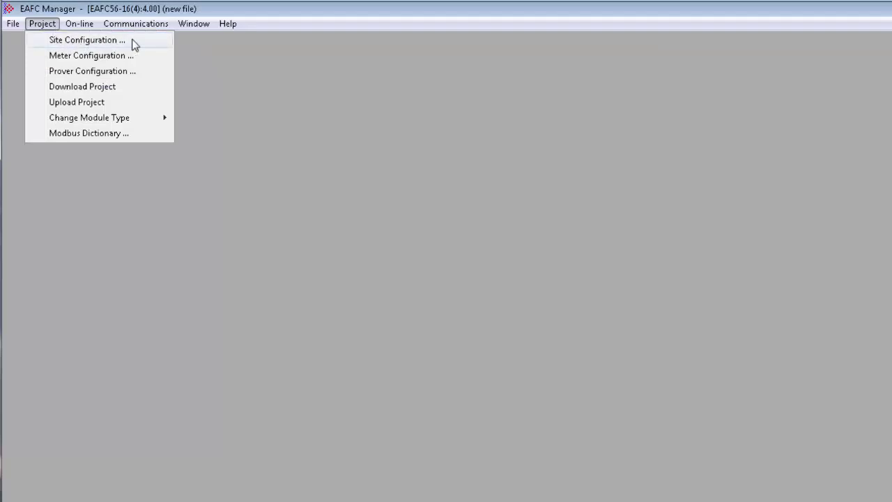
left_click(135, 42)
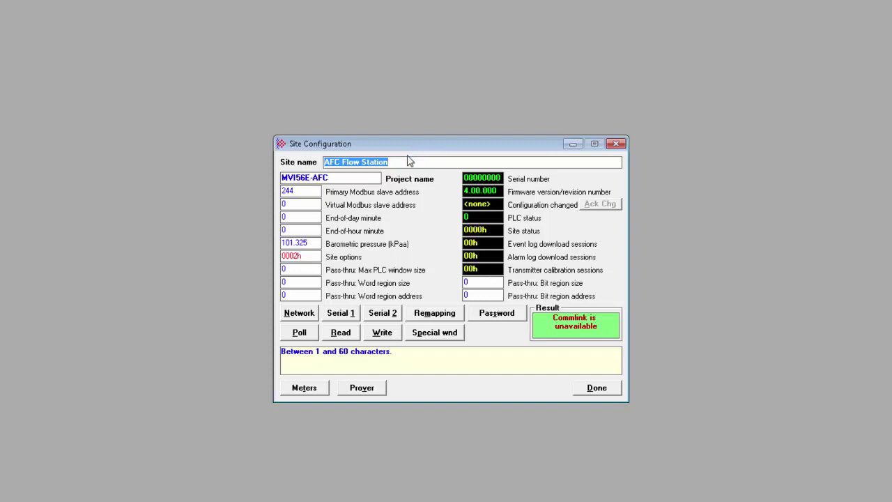
Step: Examine the site configuration fields, from site name, project name and Modbus slave addresses to end-of-period minutes, barometric pressure and site options
left_click_drag(404, 161, 318, 157)
left_click(400, 161)
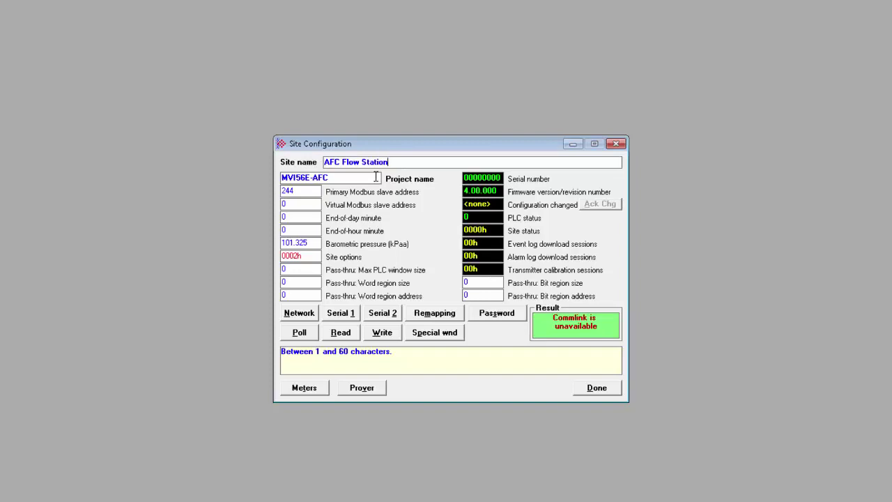
double_click(342, 180)
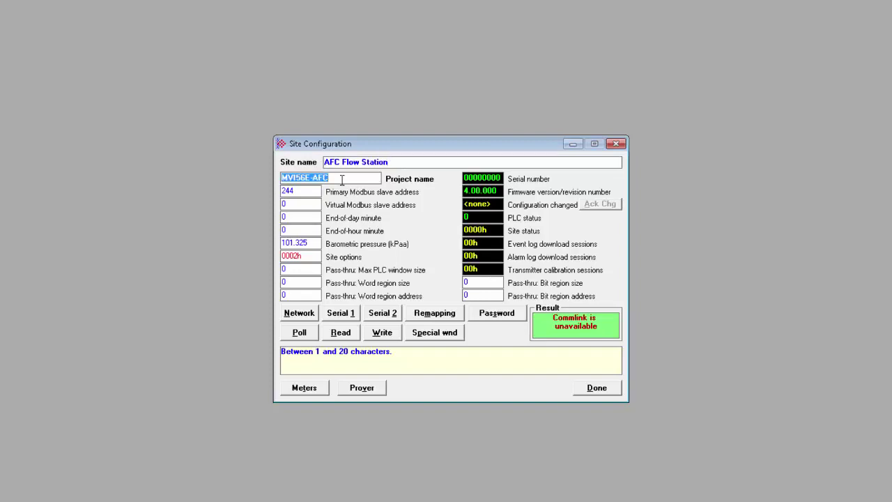
key("Tab")
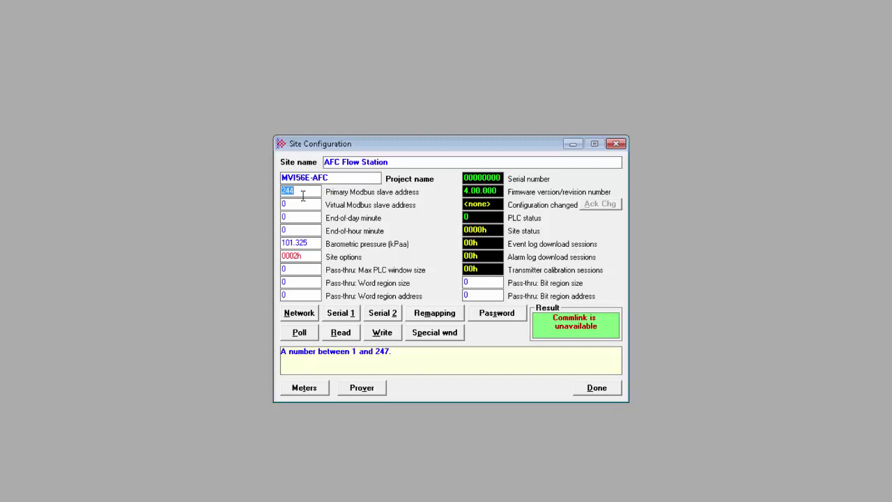
left_click(297, 207)
left_click(295, 217)
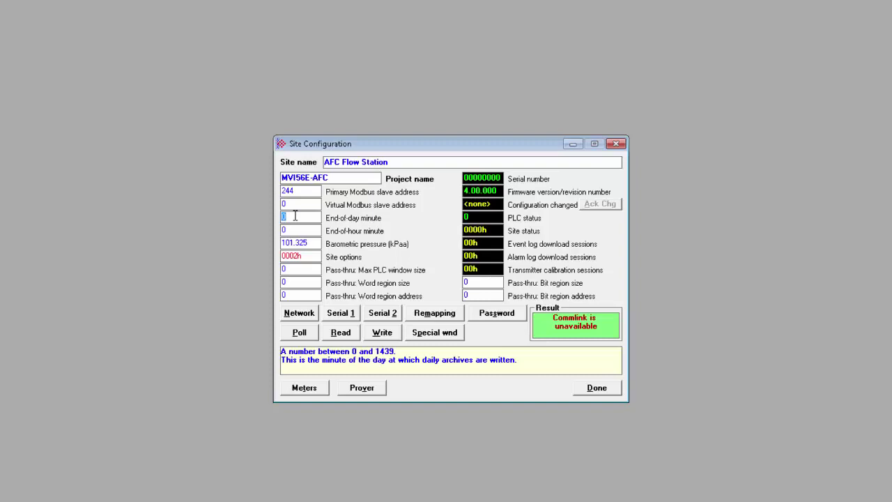
left_click(294, 230)
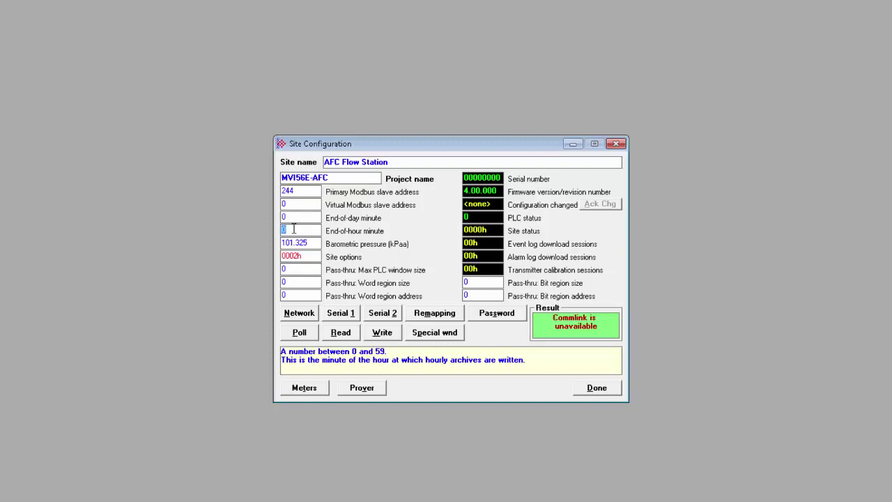
left_click(312, 242)
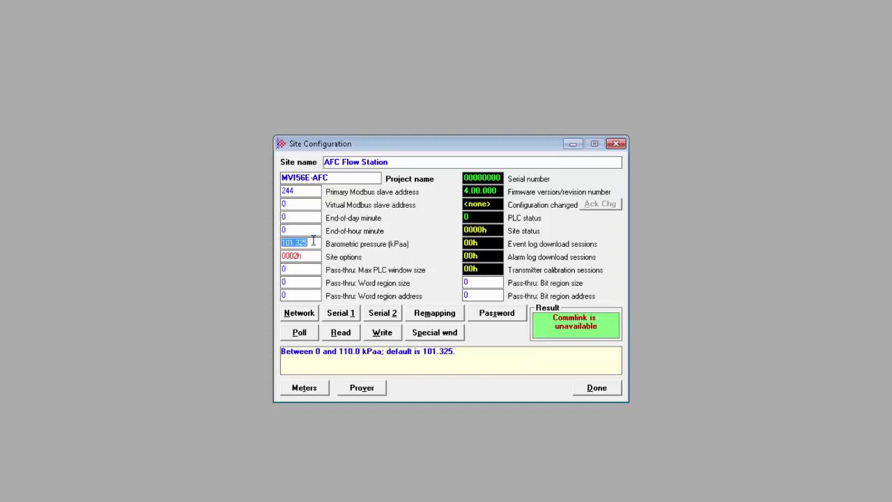
left_click(315, 255)
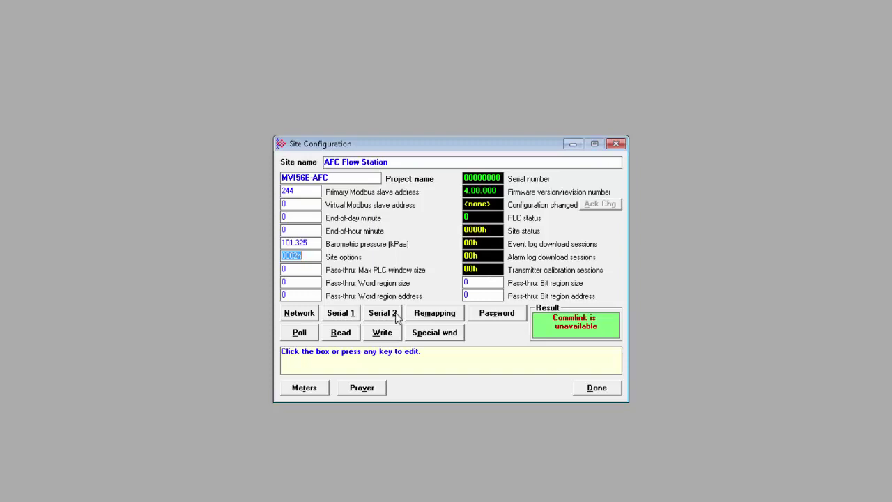
Step: Open the module's network configuration and examine the server settings, briefly enabling and disabling Server 2
left_click(309, 312)
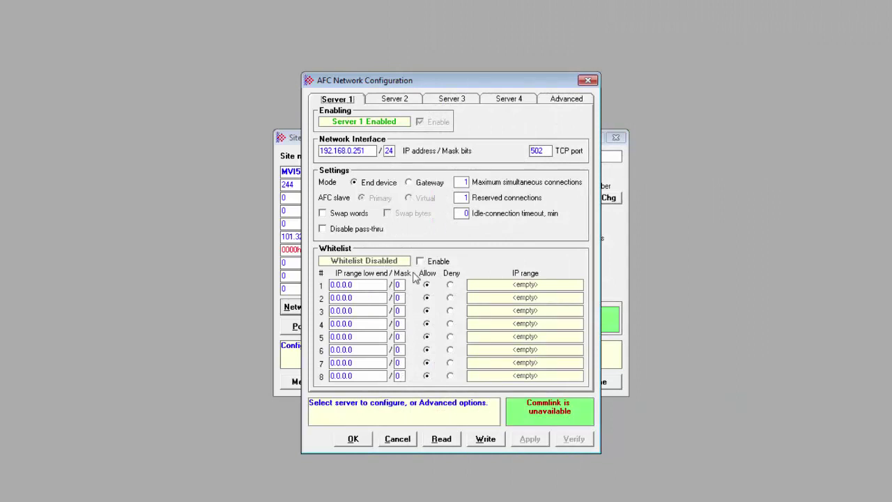
left_click(396, 102)
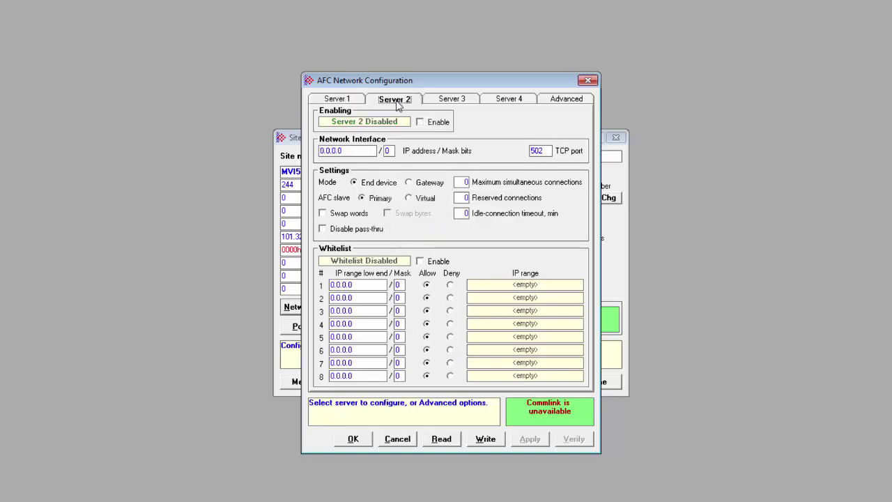
left_click(450, 103)
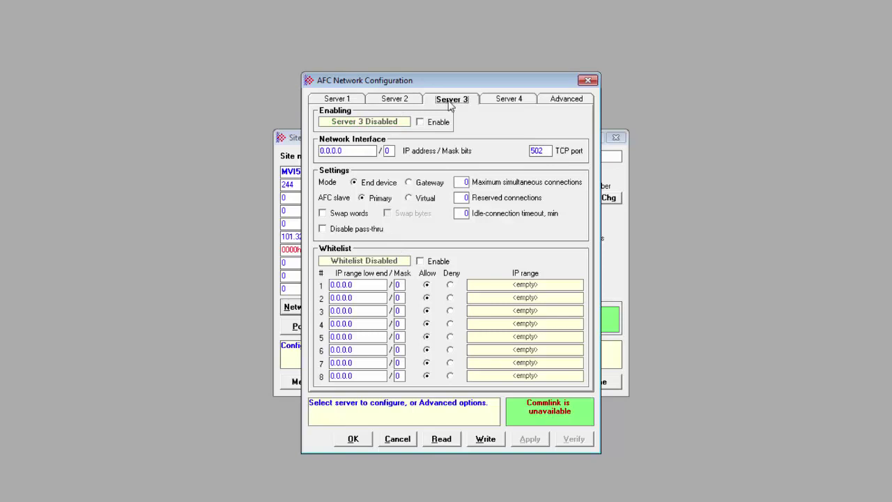
left_click(504, 103)
left_click(396, 103)
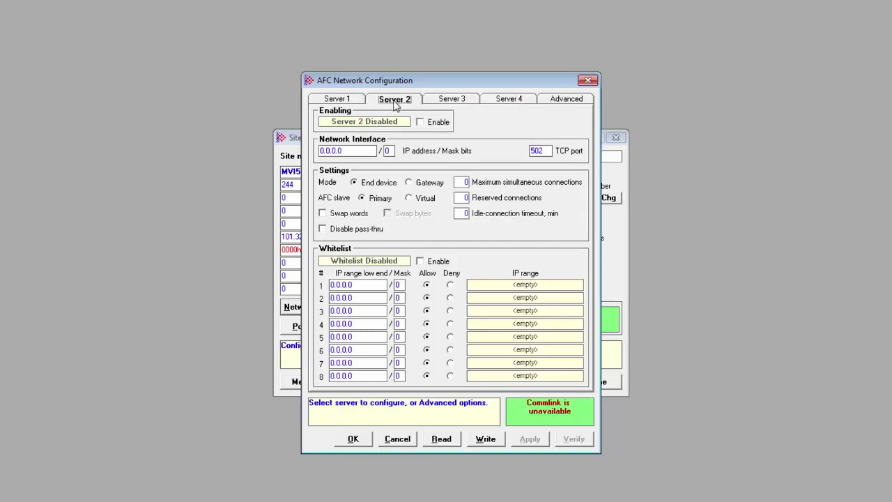
left_click(420, 122)
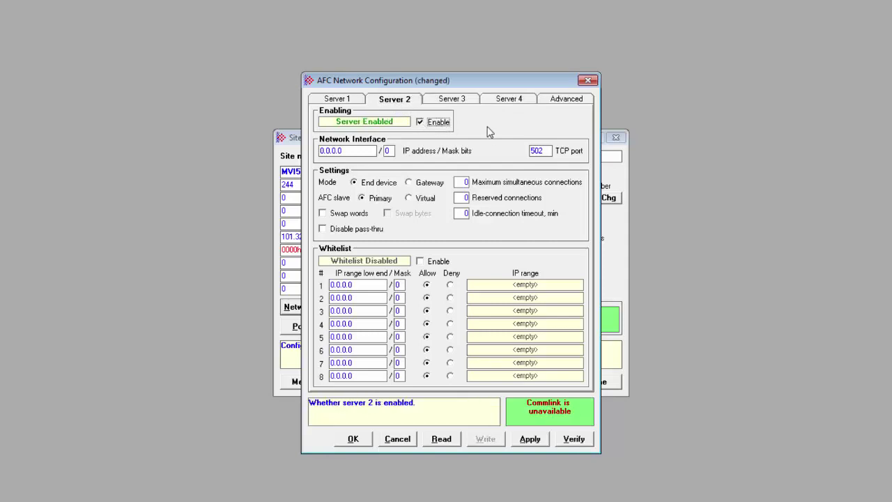
left_click(417, 125)
left_click(340, 102)
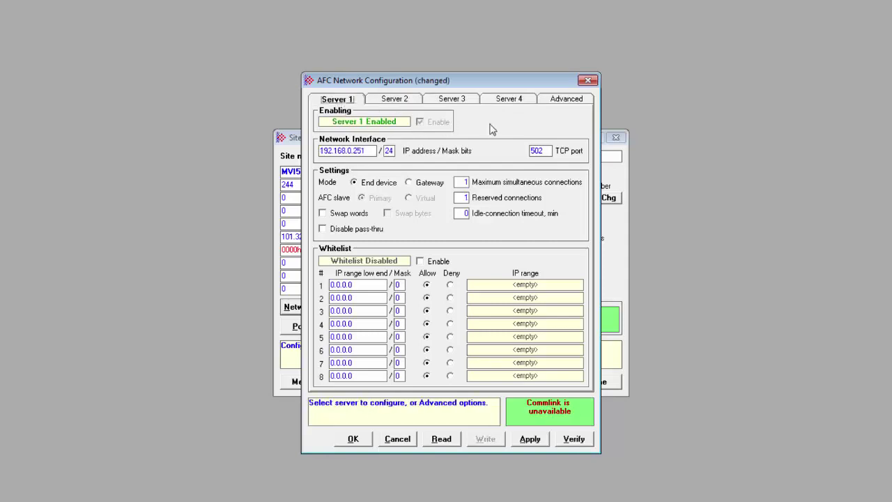
Step: Examine the advanced network settings, including the orphaned-connection timeout, and close the network configuration without applying changes
left_click(565, 100)
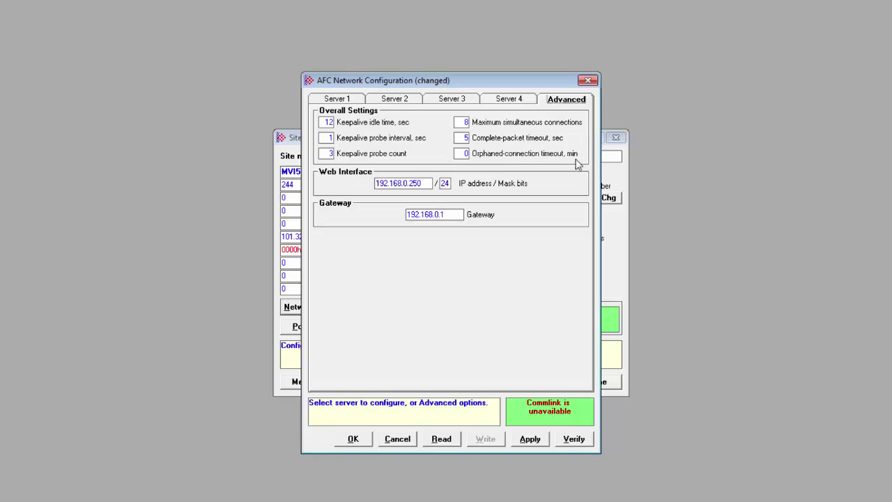
left_click(461, 155)
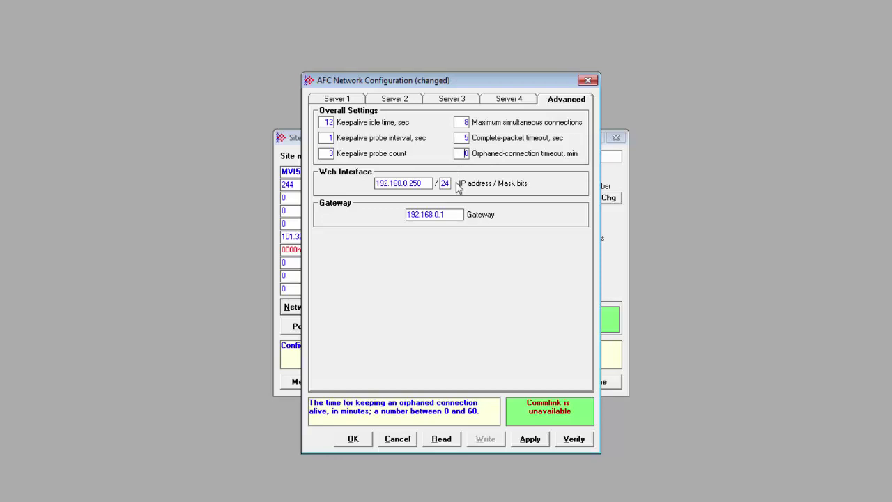
double_click(462, 154)
left_click(344, 102)
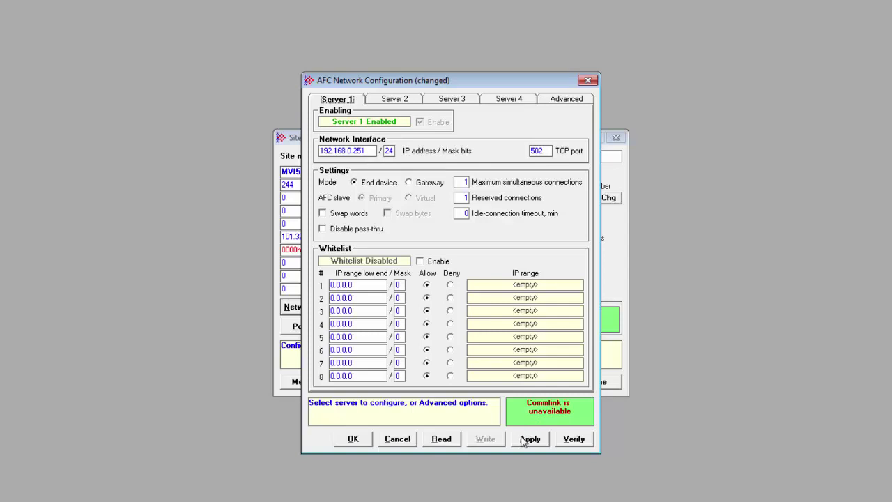
left_click(395, 441)
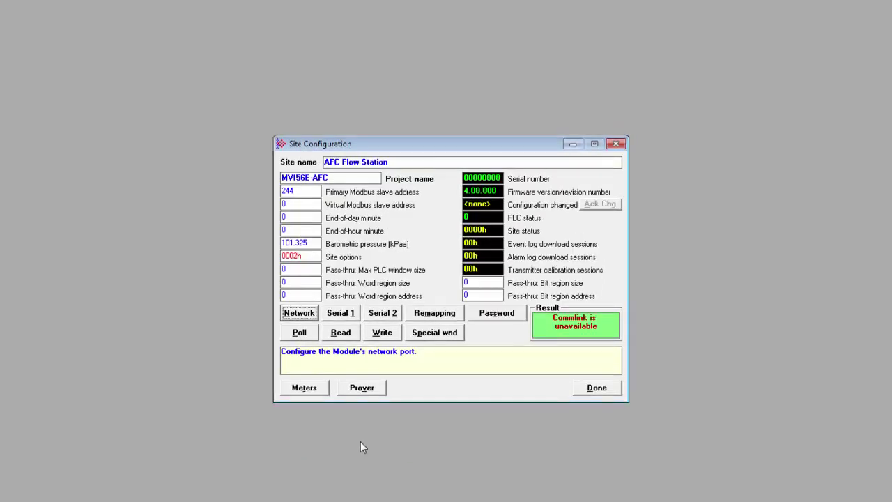
Step: Examine the communication parameters and port options of serial ports 1 and 2, toggling the Modbus Master option on port 2 and back
left_click(342, 314)
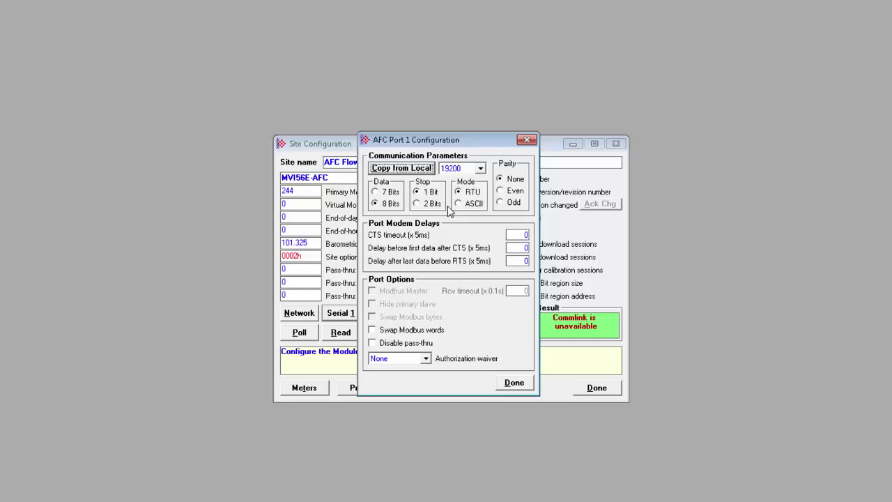
left_click(527, 140)
left_click(389, 313)
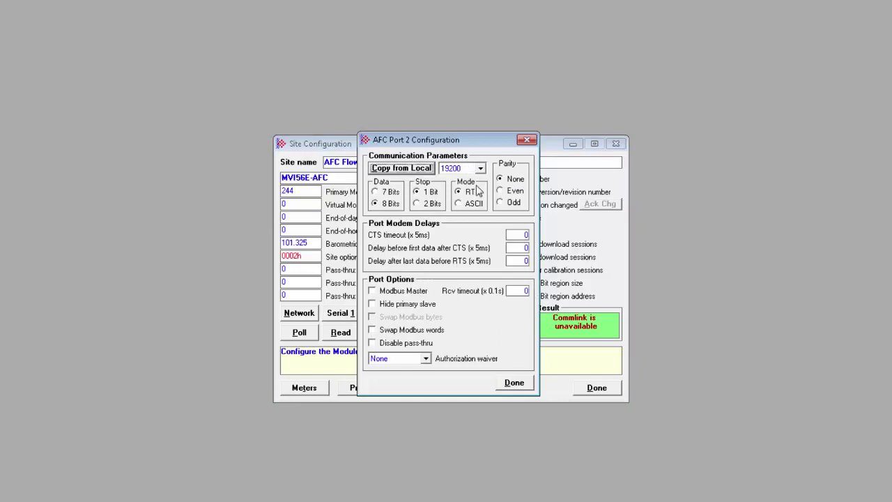
left_click(373, 292)
left_click(373, 291)
left_click(514, 382)
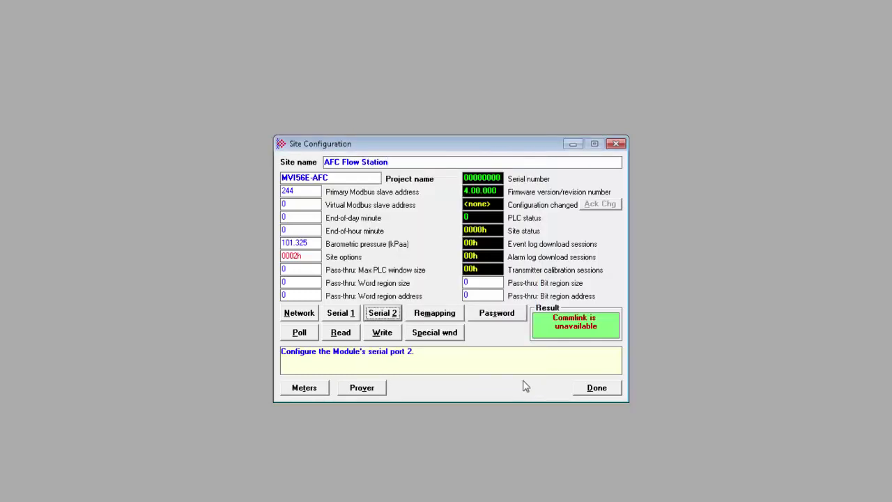
Step: Close the site configuration, open the meter configuration and step through the meter numbers back to meter 1
left_click(596, 391)
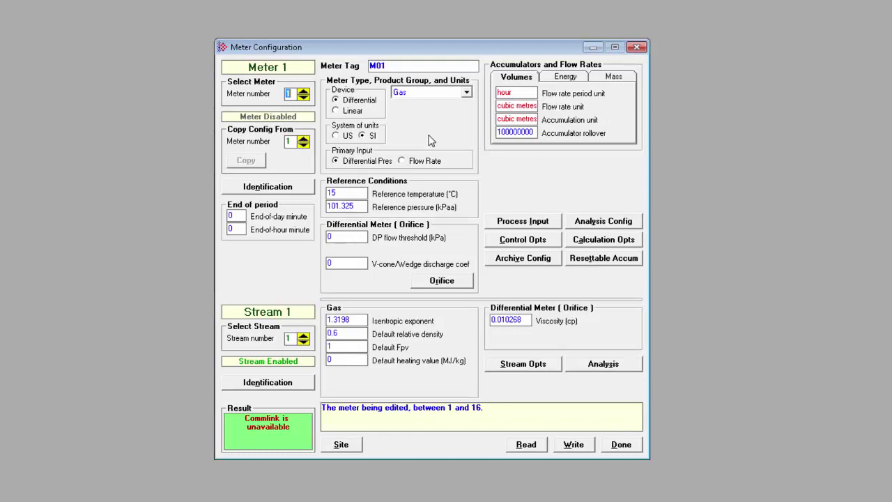
left_click(304, 91)
left_click(305, 90)
left_click(304, 91)
left_click(304, 97)
left_click(304, 98)
left_click(303, 97)
Step: Look over meter 1's identification fields and compare the Linear device type with Differential, returning to Differential
left_click(271, 194)
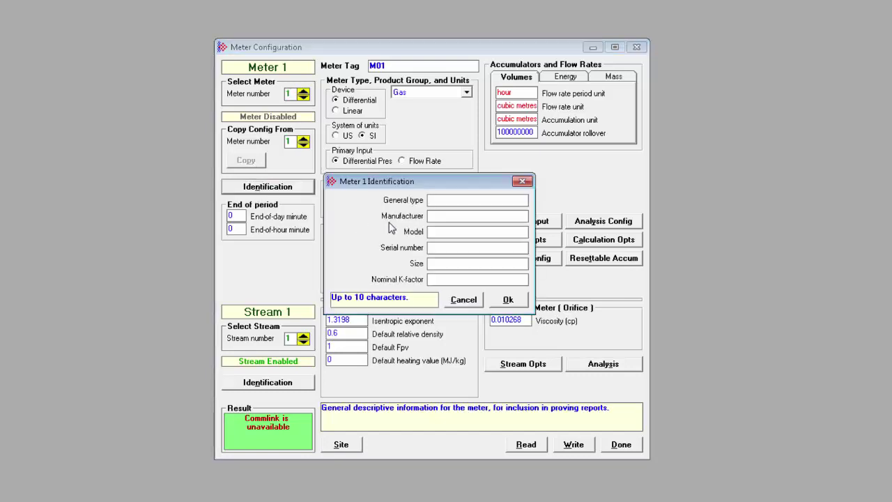
left_click(506, 299)
left_click(352, 113)
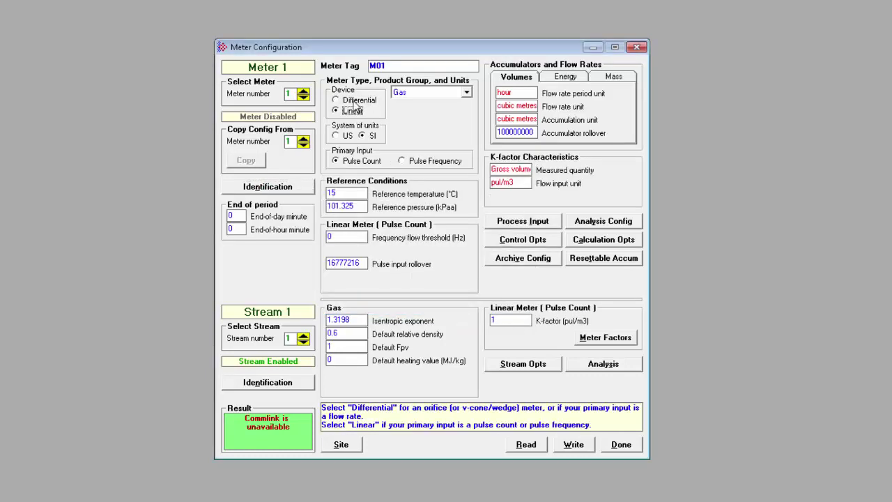
left_click(356, 102)
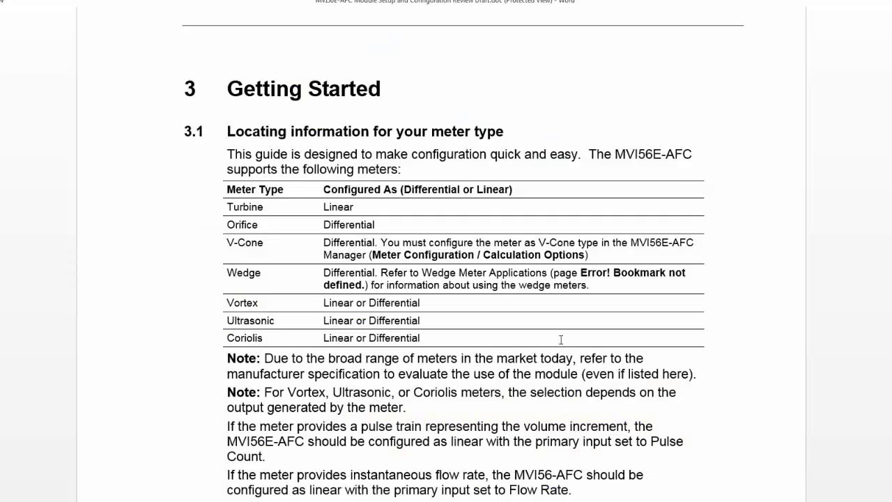
Step: Read the meter type tables and the Coriolis meter configuration chart in the MVI56E-AFC setup document in Word
scroll(561, 339, "down", 6)
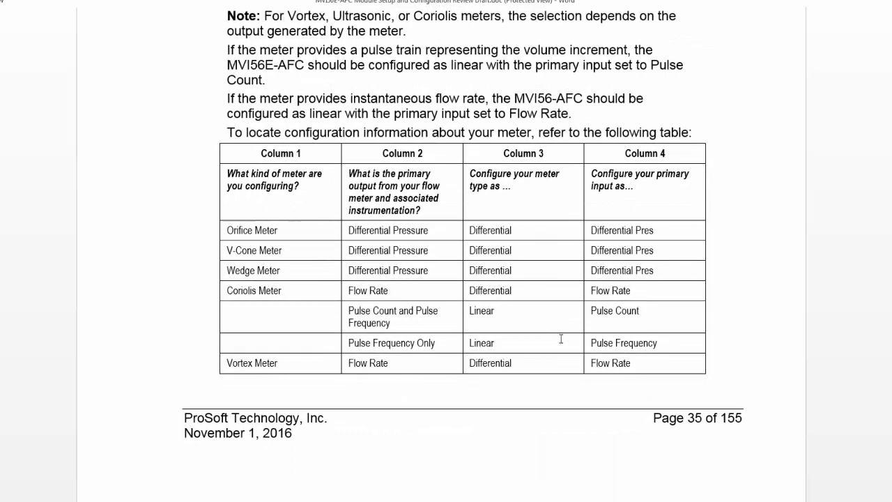
scroll(561, 340, "down", 8)
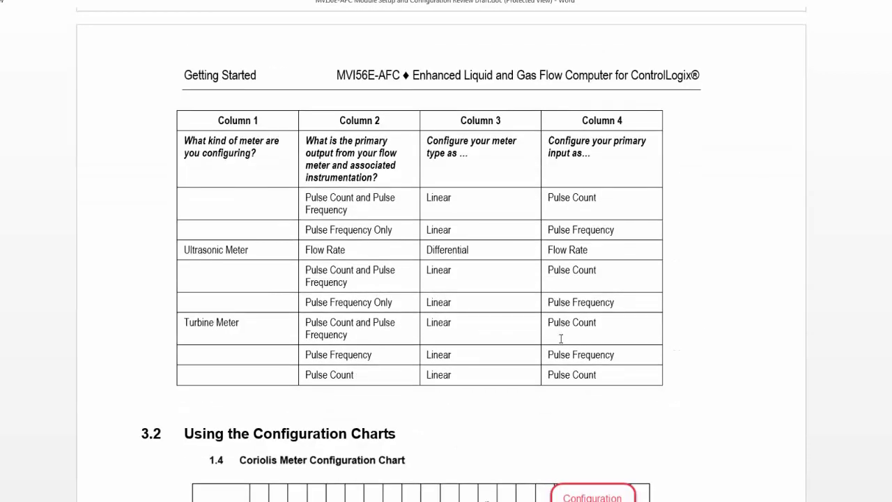
scroll(561, 339, "down", 7)
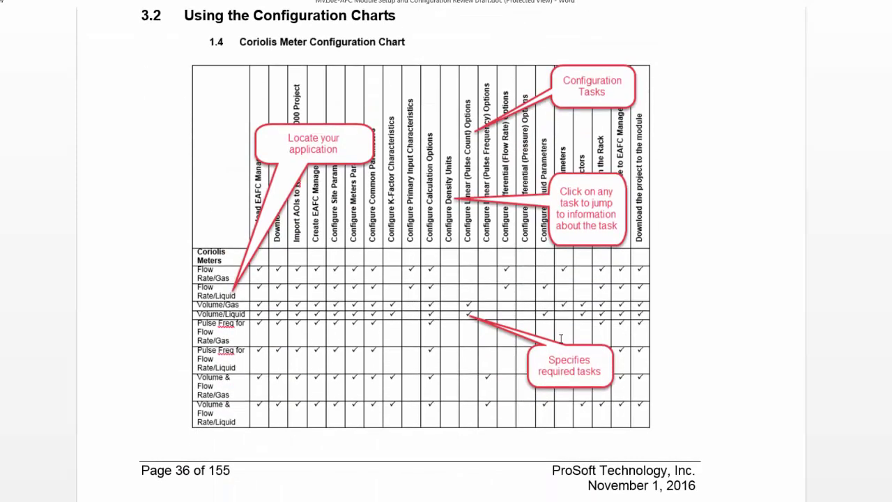
scroll(561, 339, "down", 10)
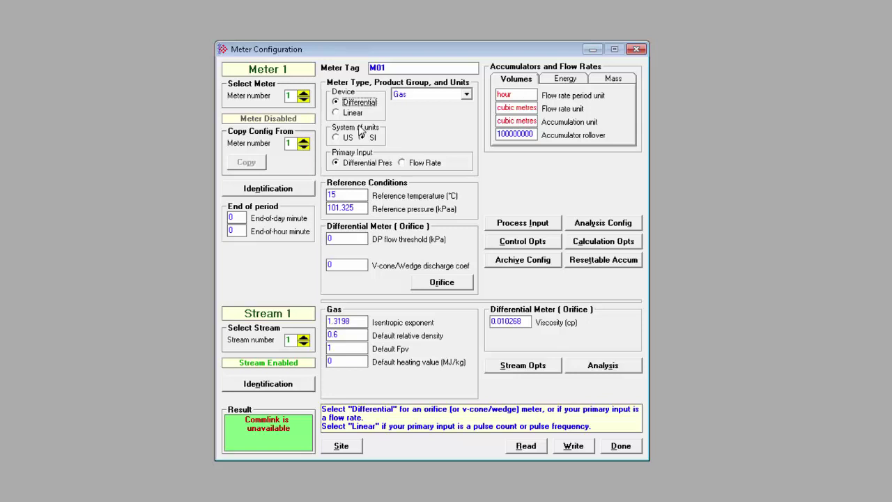
Step: Set meter 1's product group to Gas, its system of units to US and its primary input to Flow Rate
left_click(467, 94)
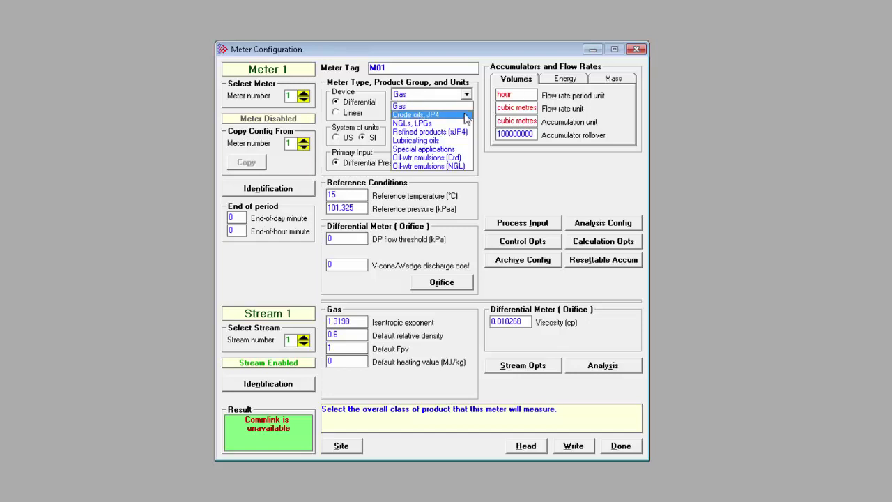
left_click(450, 107)
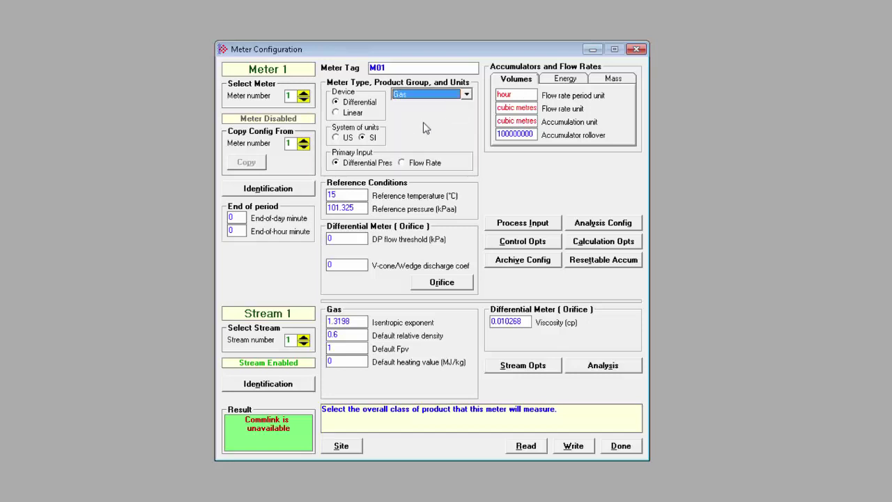
left_click(345, 138)
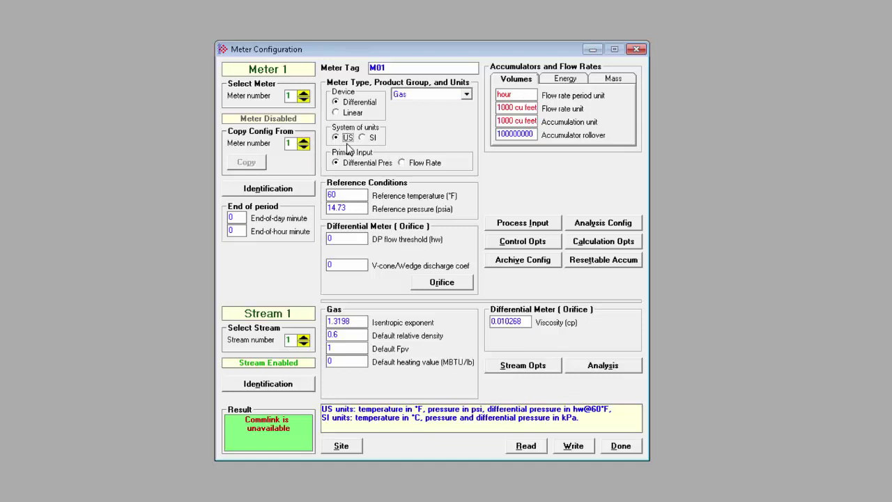
left_click(410, 166)
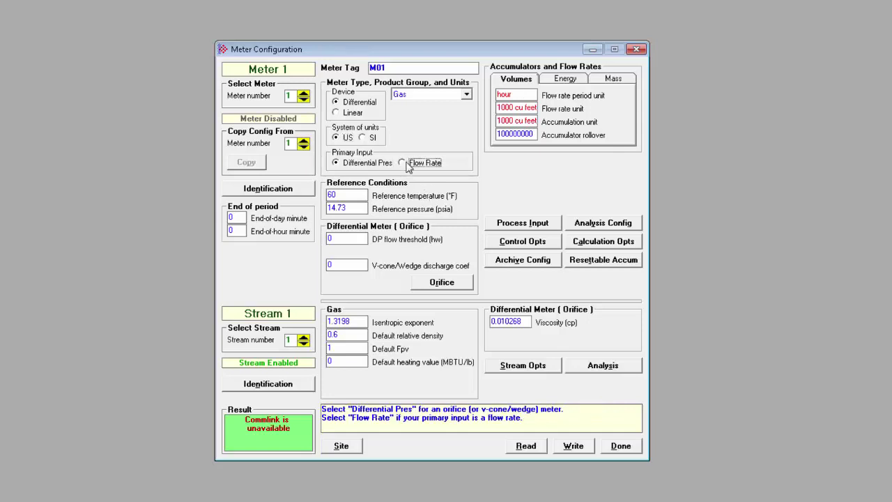
left_click(337, 164)
left_click(363, 138)
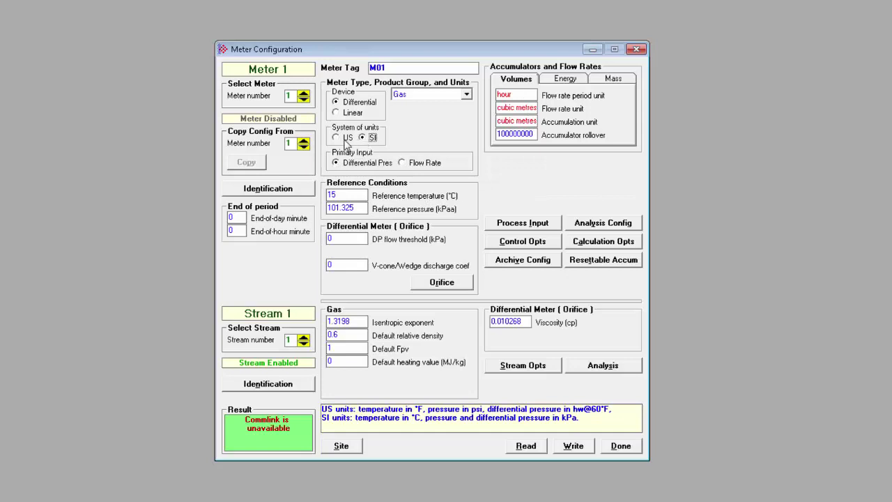
left_click(336, 138)
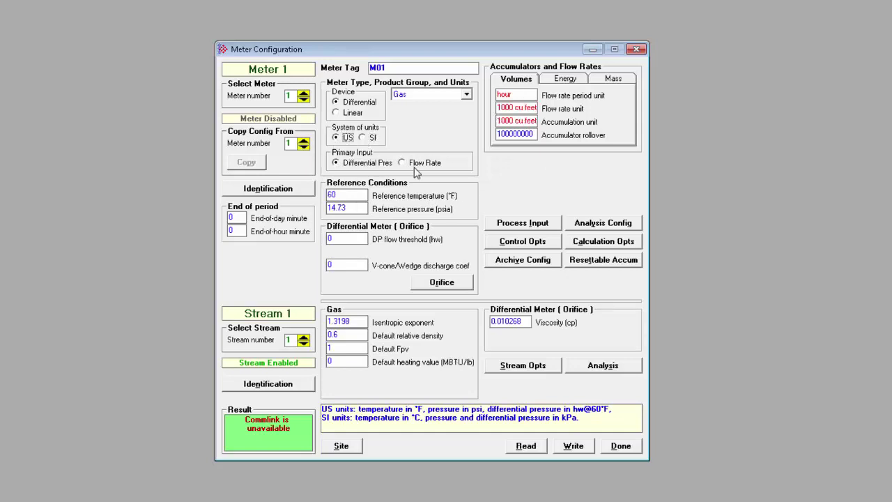
left_click(400, 164)
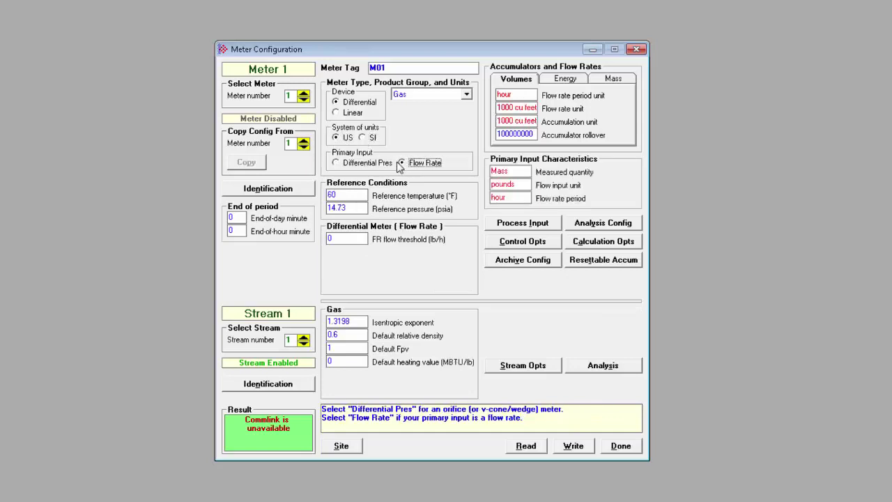
Step: Set meter 1 to a Differential device with product group Gas and Differential Pres as its primary input
left_click(337, 163)
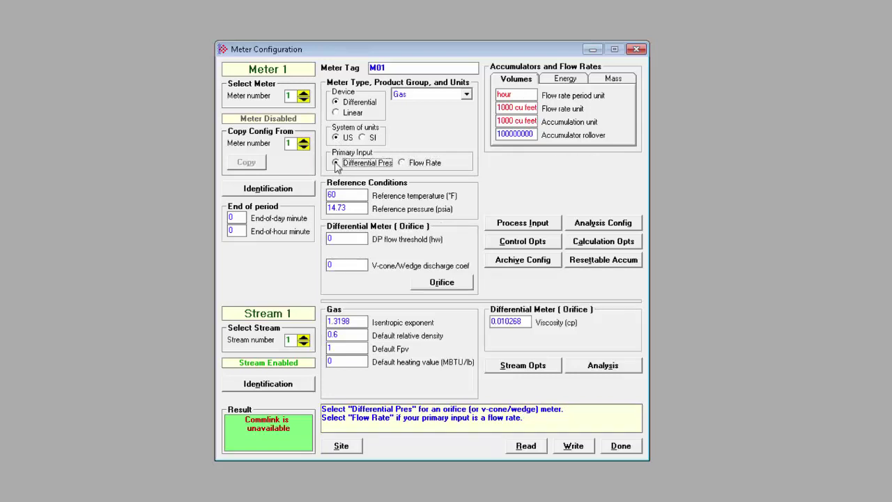
left_click(336, 163)
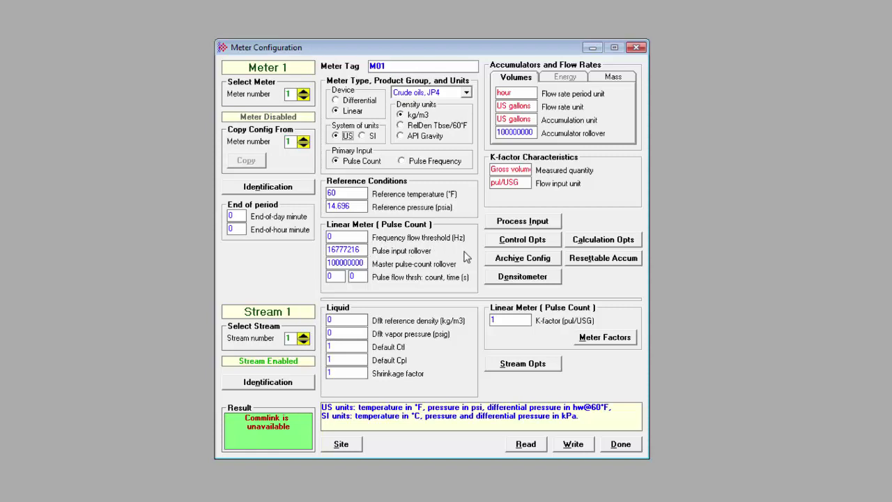
key("Up")
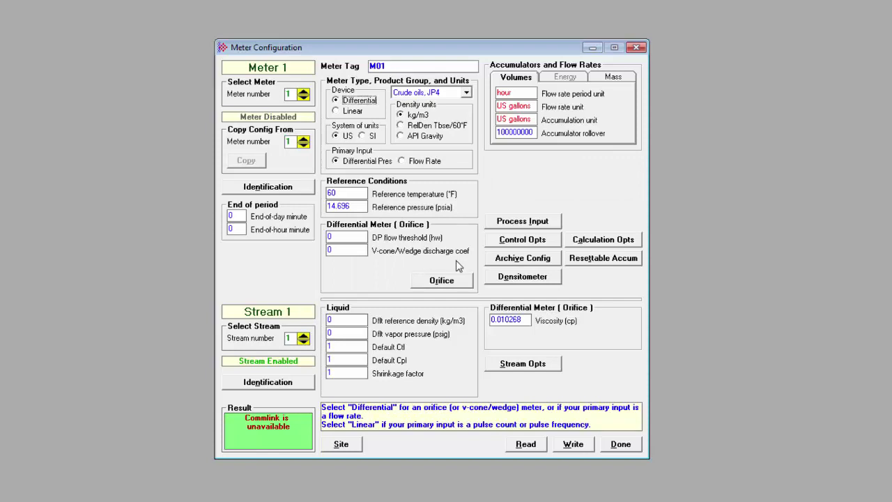
key("Tab")
key("g")
key("Tab")
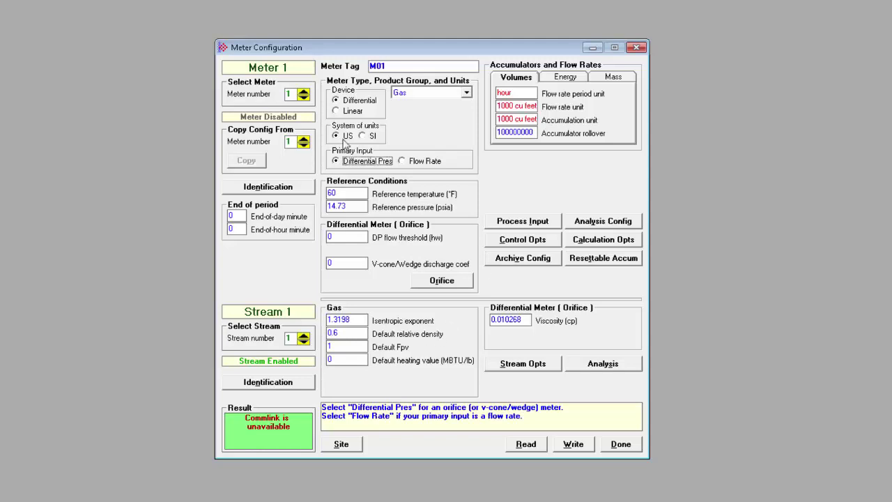
Step: Select meter 4, set its device type to Linear and units to US, and choose a product group for it
left_click(304, 91)
left_click(303, 90)
left_click(304, 91)
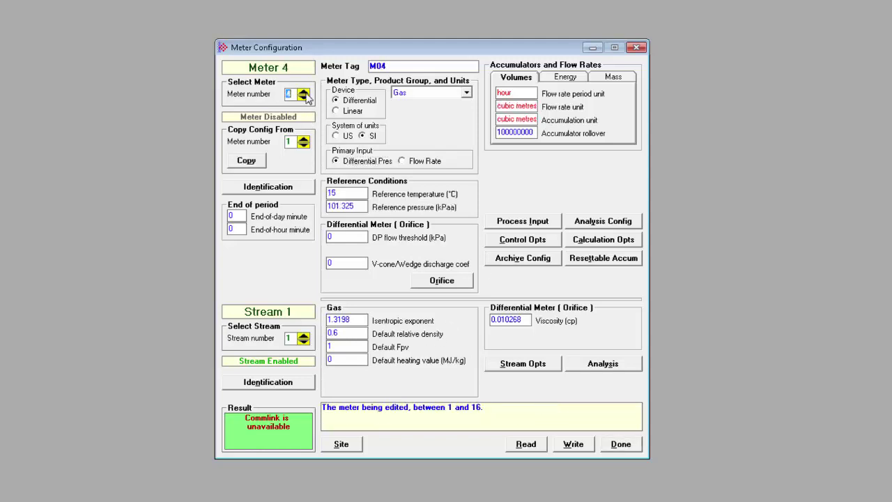
left_click(336, 111)
left_click(336, 136)
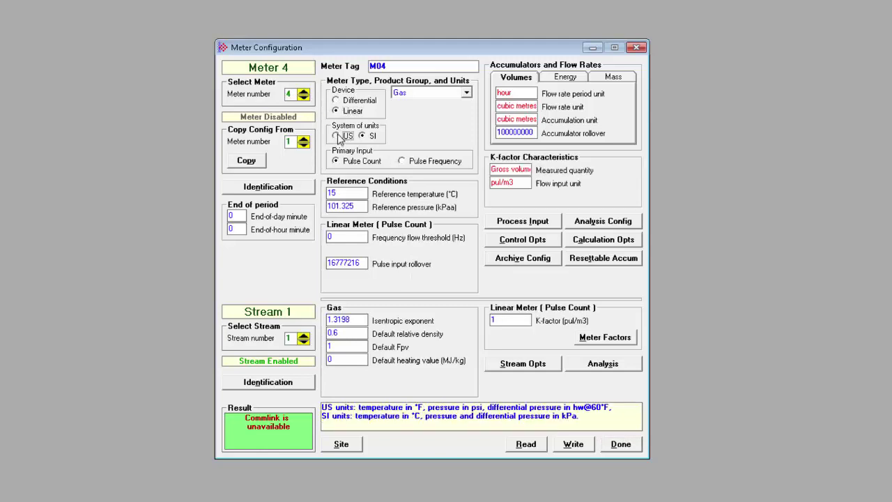
left_click(458, 92)
left_click(453, 115)
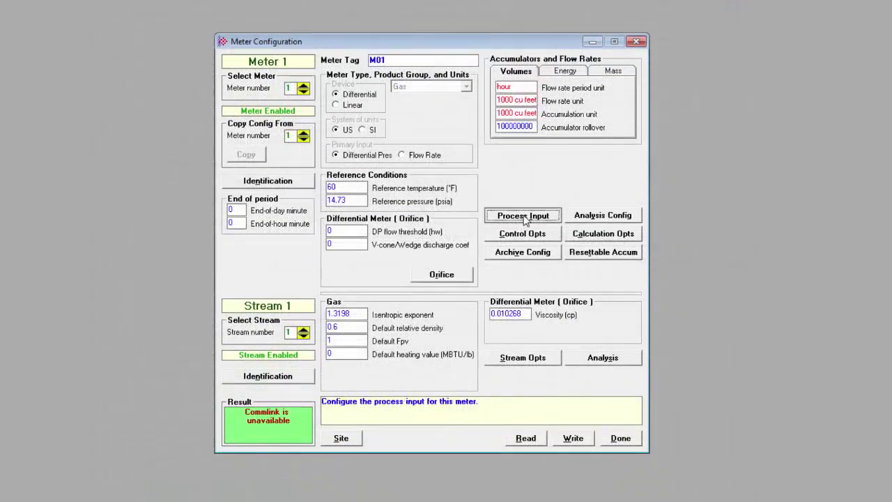
Step: In meter 1's process input scaling, enable the high alarm threshold for differential pressure and check the temperature input options
left_click(522, 215)
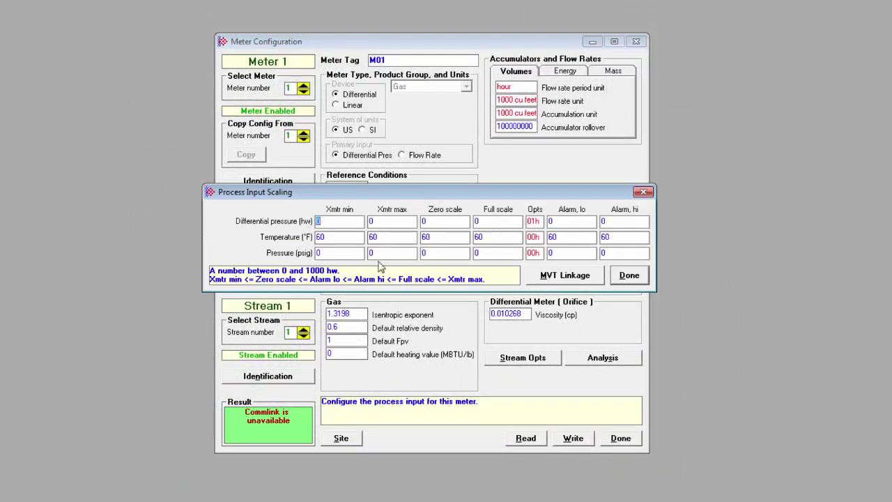
left_click(536, 221)
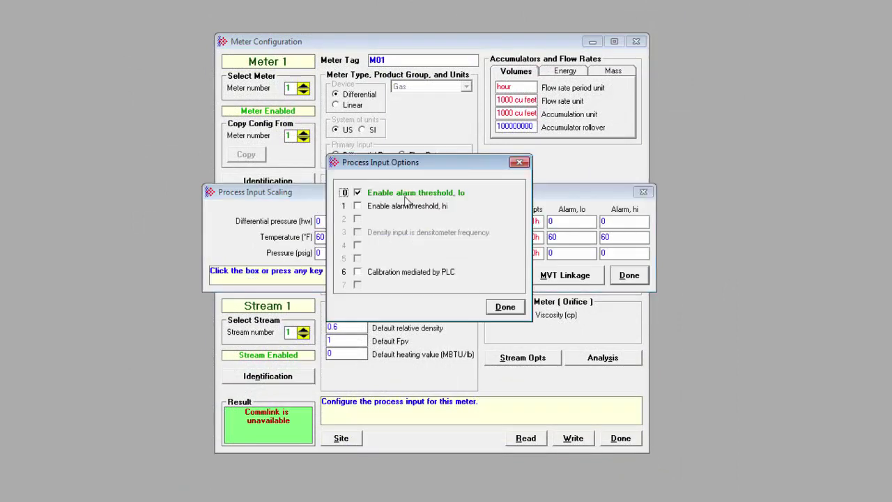
left_click(358, 205)
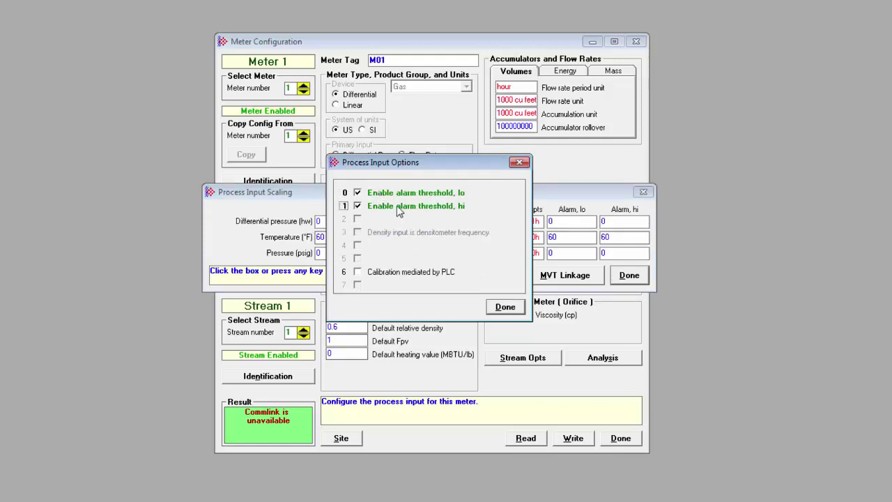
left_click(507, 307)
left_click(533, 237)
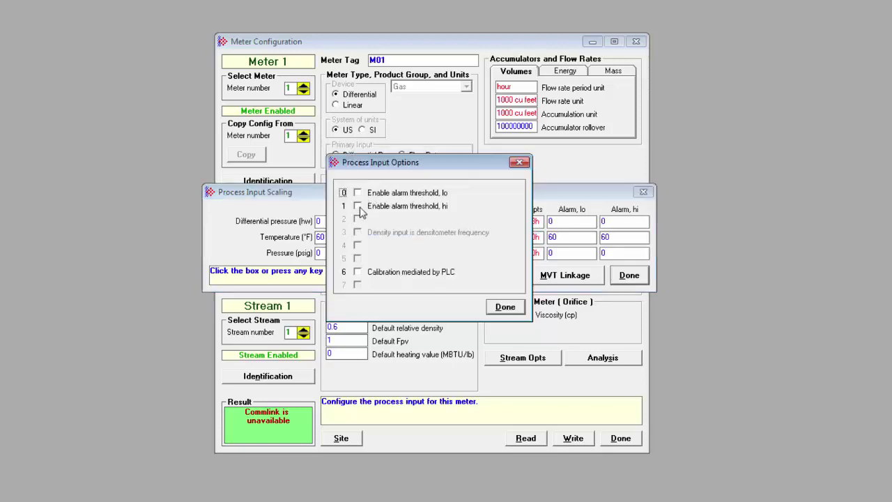
left_click(506, 308)
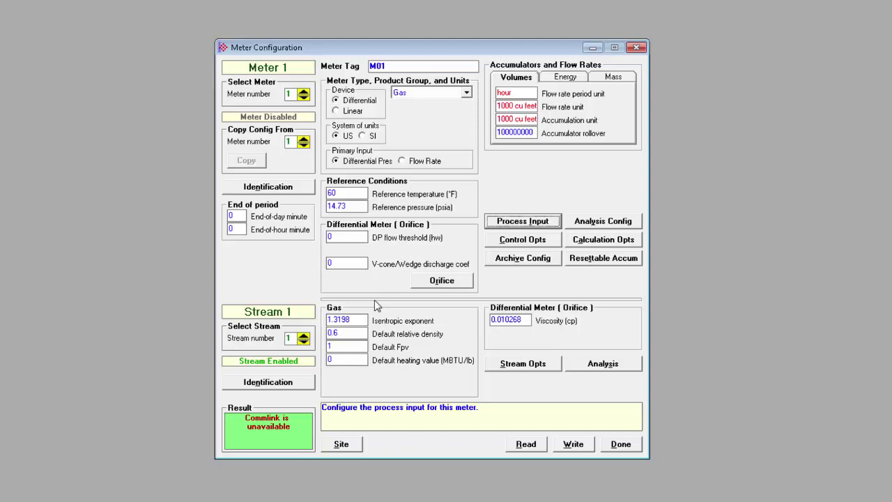
Step: Select all available components in meter 1's analysis configuration and accept the selection
left_click(604, 223)
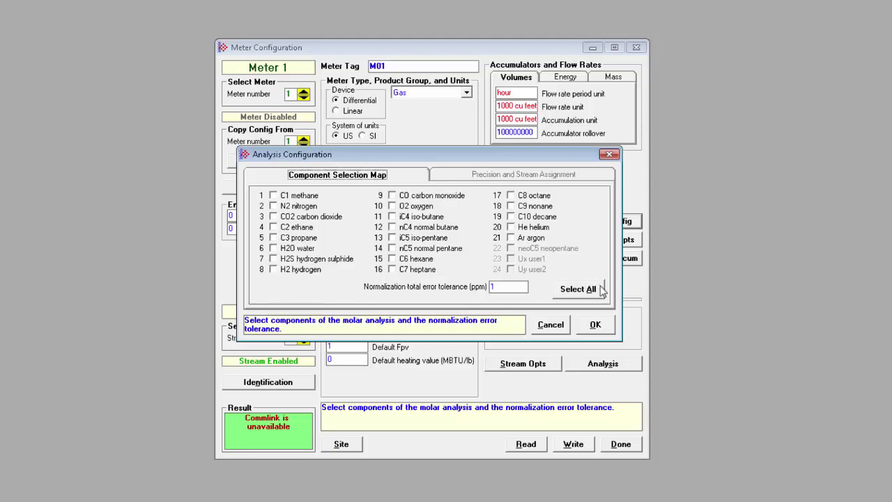
left_click(594, 289)
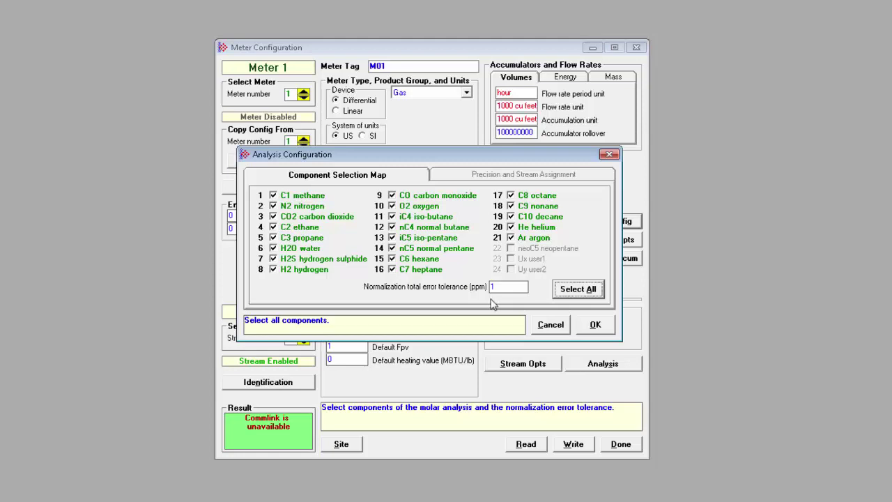
left_click(507, 286)
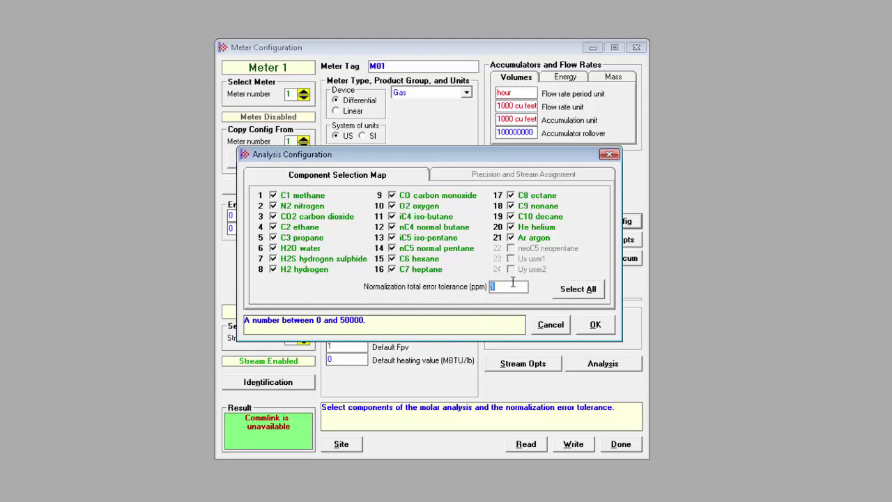
left_click(592, 326)
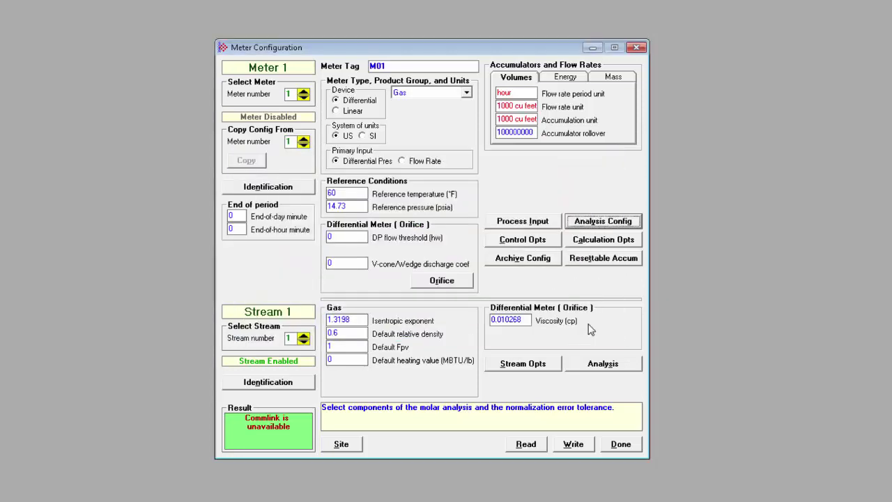
Step: Enter stream 1's molar analysis for meter 1 as 0.4 C1 methane and 0.6 C3 propane
left_click(633, 367)
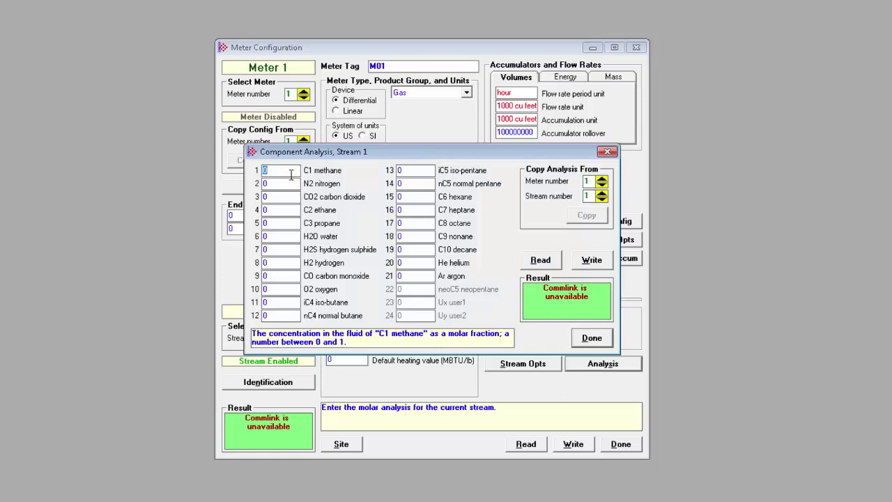
type(".4")
left_click(276, 224)
type(".6")
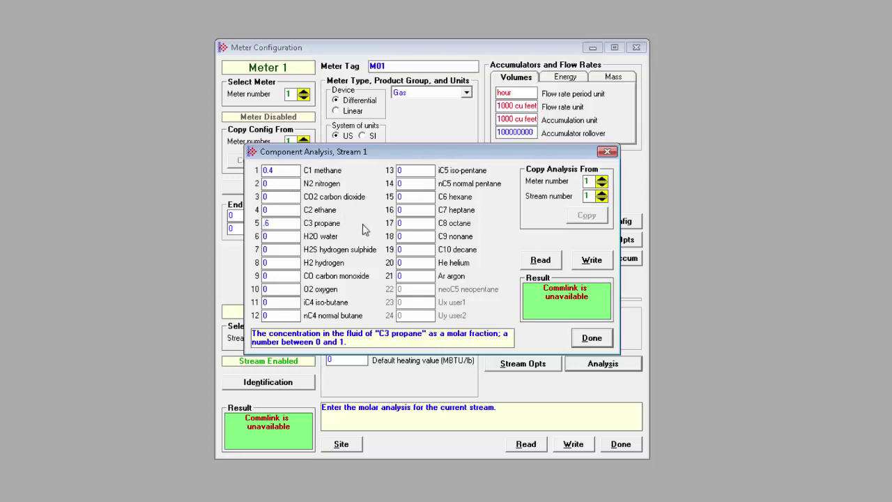
left_click(591, 339)
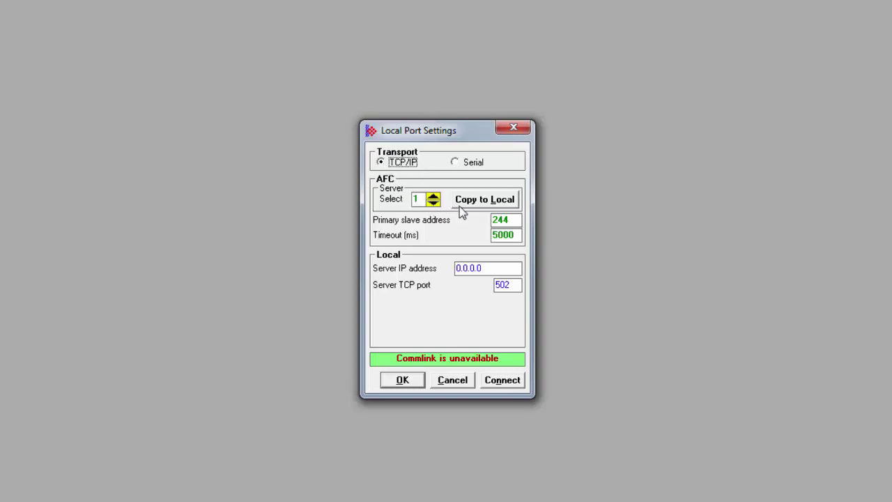
Step: Copy AFC server 1's IP address 192.168.0.251 to the local port settings and connect over TCP/IP
left_click(482, 200)
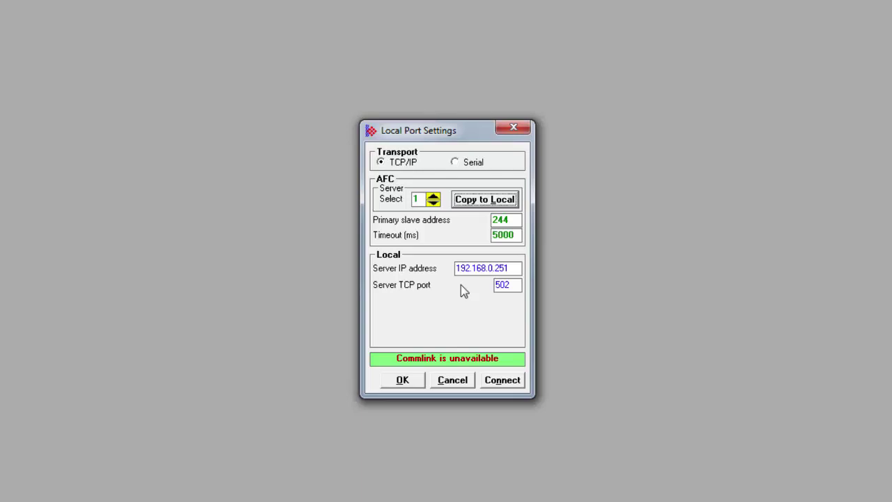
left_click(507, 384)
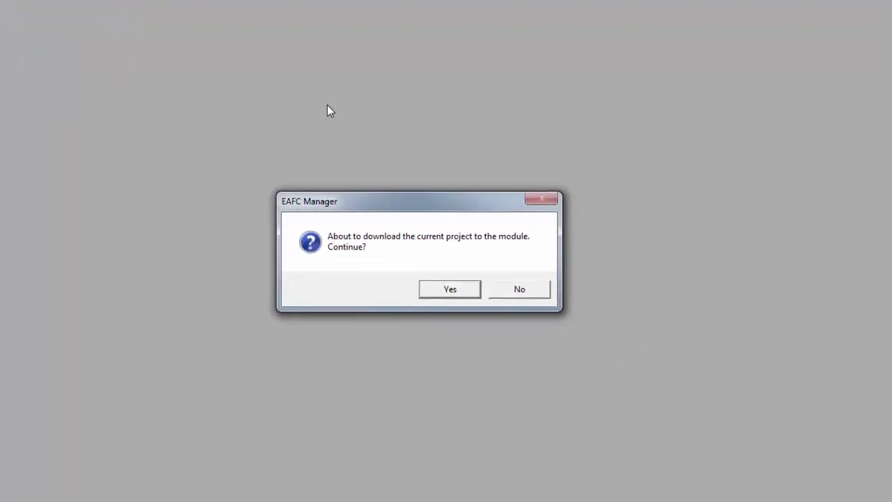
Step: Download the current project to the module with an operator login, and write the site configuration
left_click(464, 292)
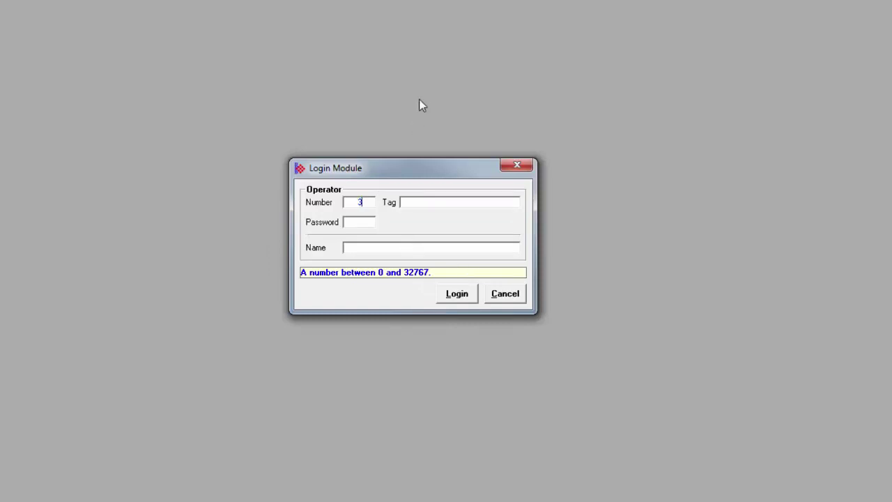
left_click(465, 296)
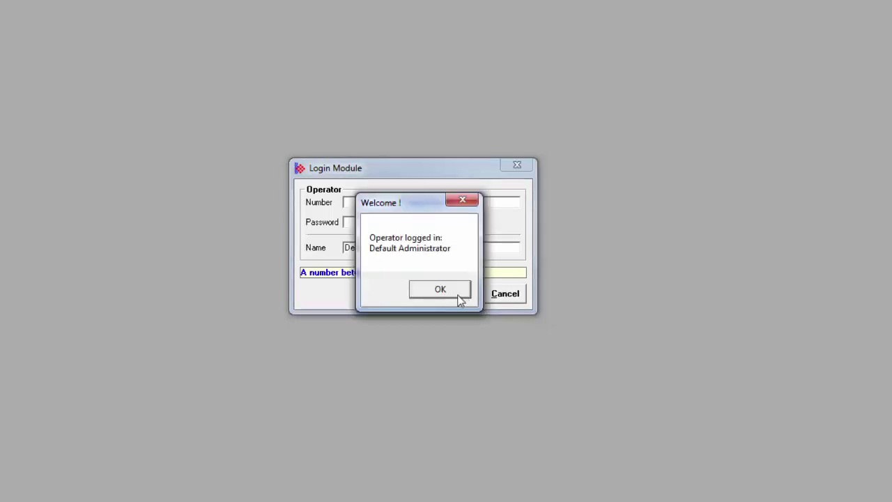
left_click(459, 297)
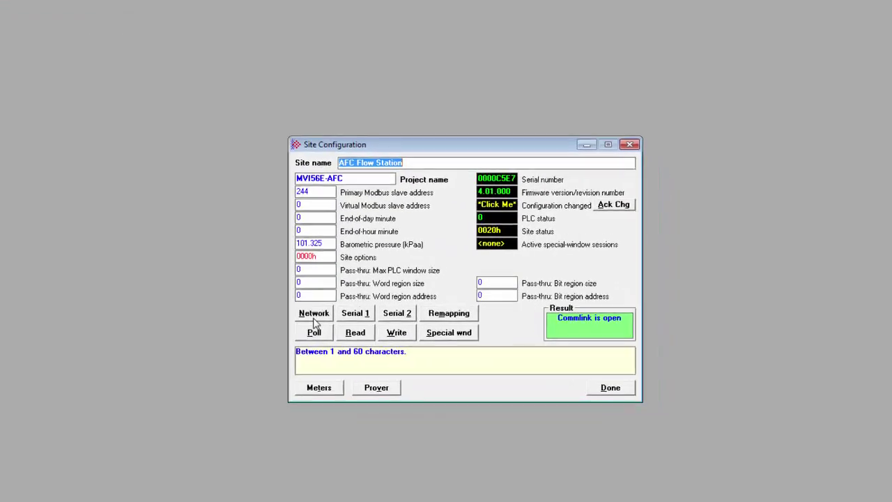
left_click(392, 339)
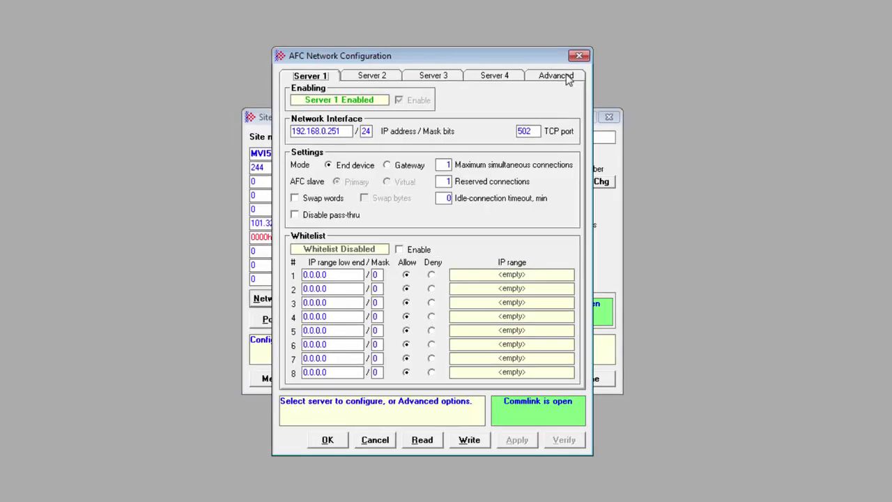
Step: Set the network's orphaned-connection timeout to 1 minute and write the network configuration to the module with an operator login
left_click(557, 77)
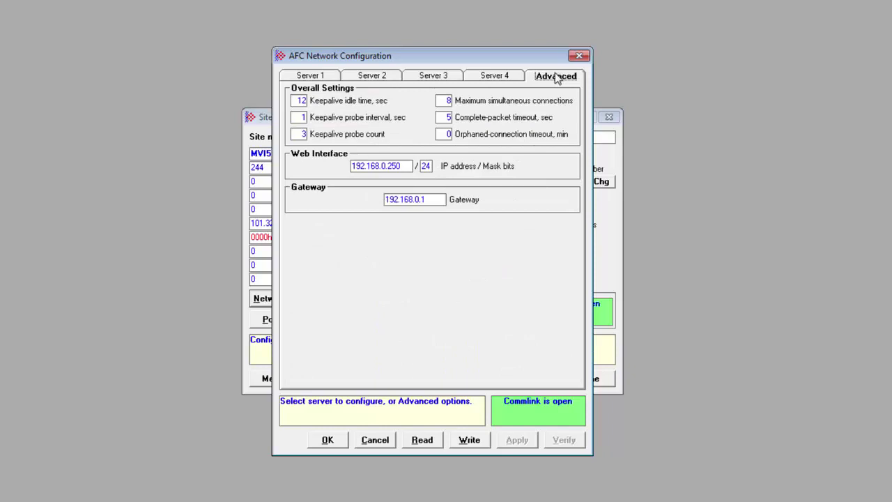
left_click(444, 133)
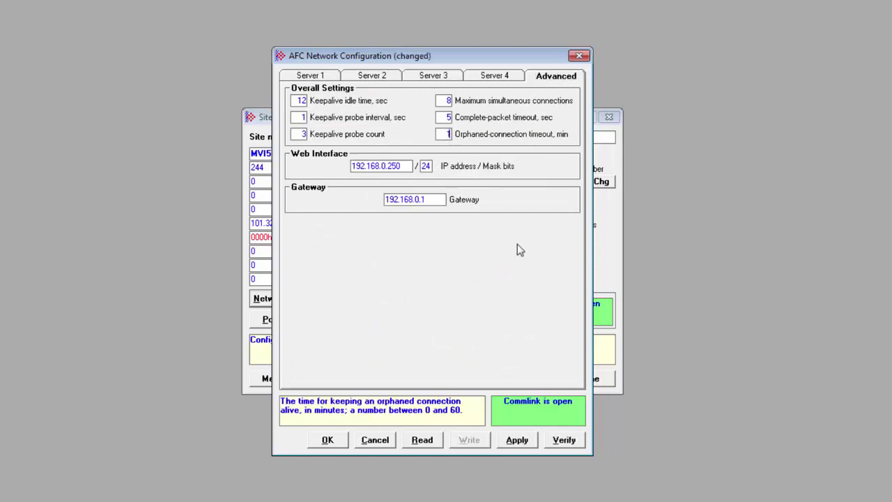
left_click(516, 441)
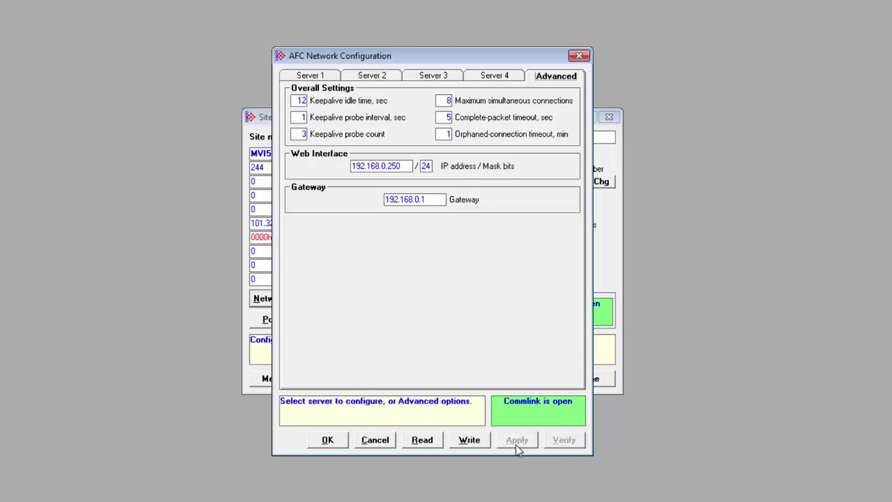
left_click(465, 440)
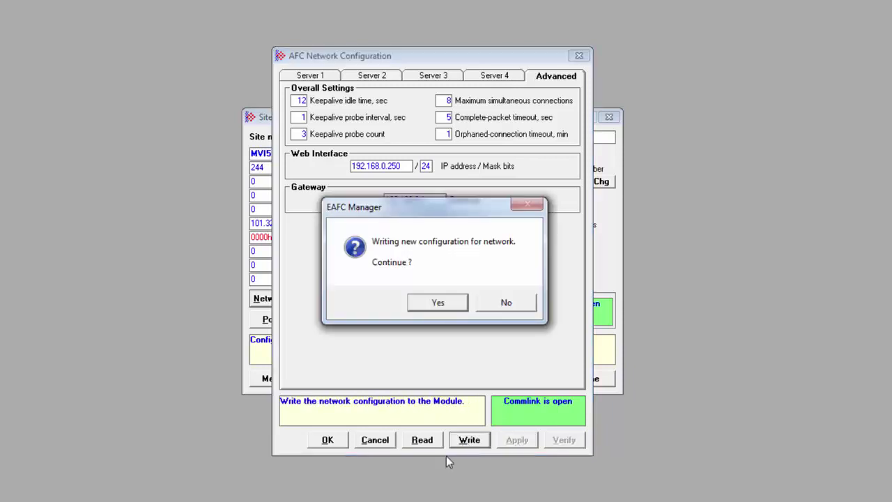
left_click(433, 303)
type("0")
key("Return")
left_click(456, 298)
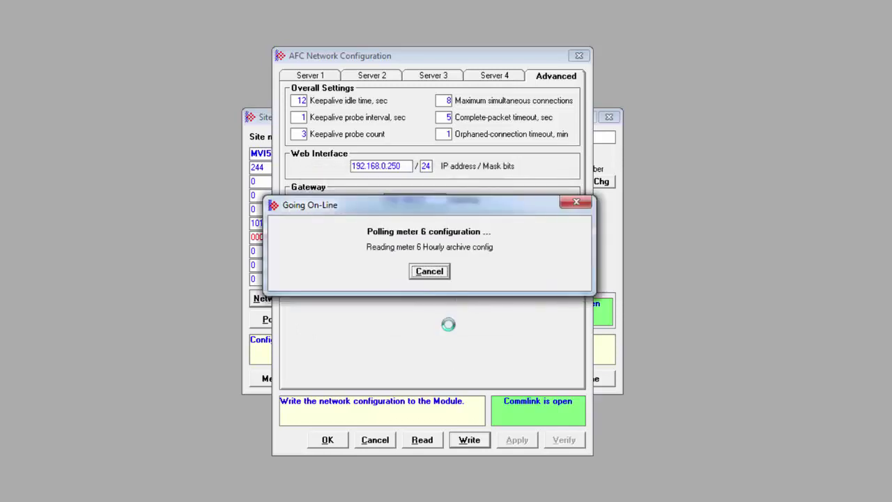
Step: Set server 1's IP address to 10.12.1.48, apply the change and write the network configuration to the module
left_click(311, 75)
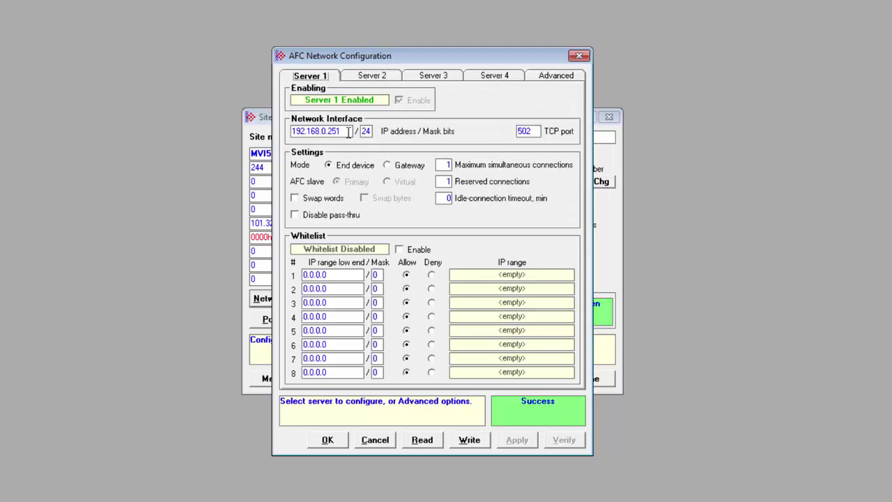
double_click(348, 132)
type("10.12.1")
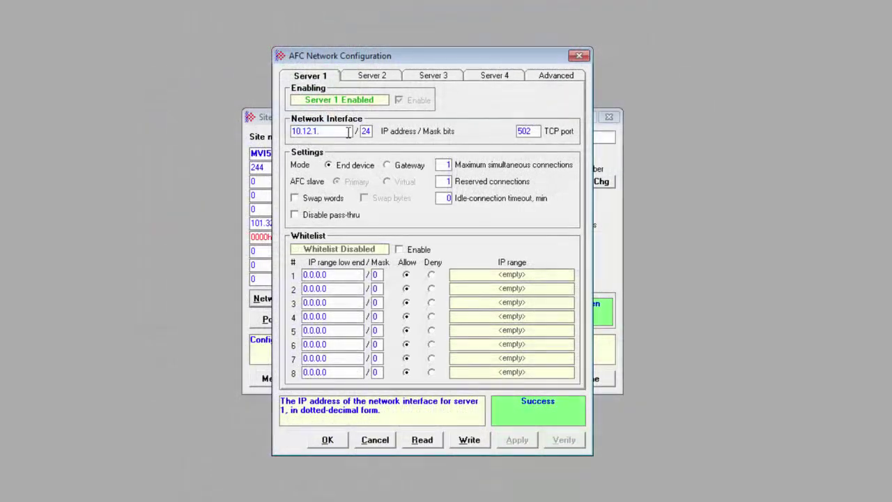
type(".48")
left_click(446, 165)
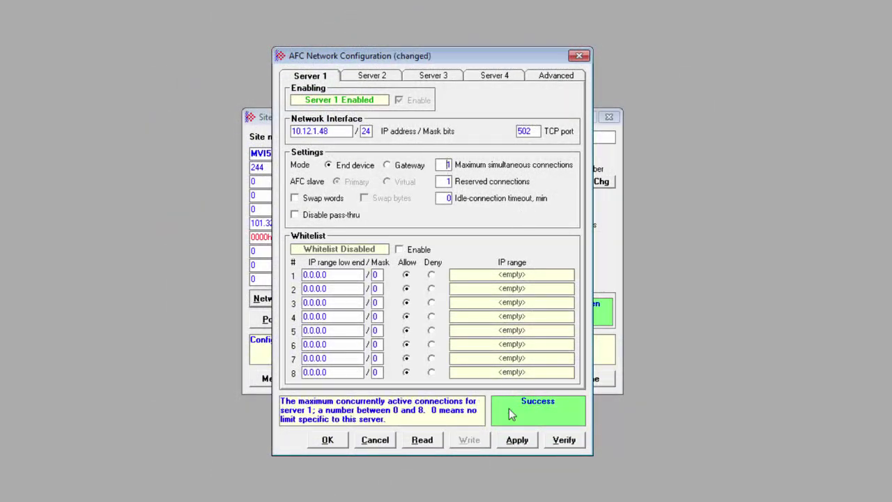
left_click(520, 443)
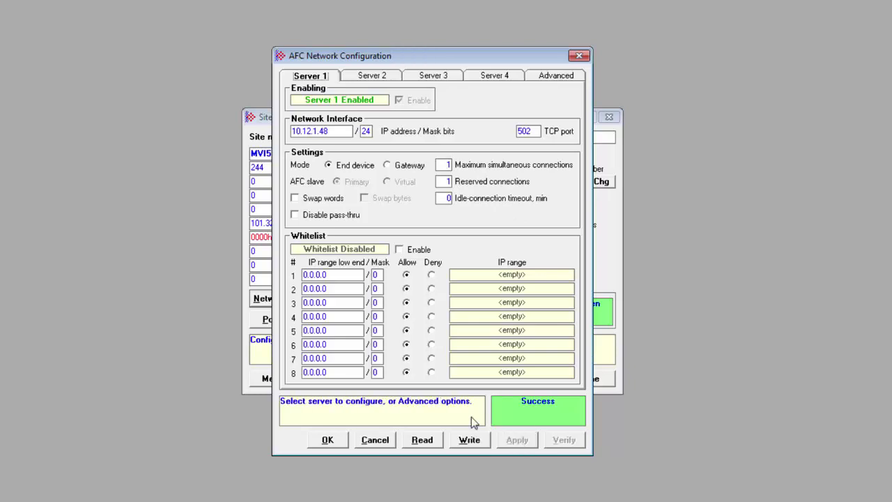
left_click(466, 445)
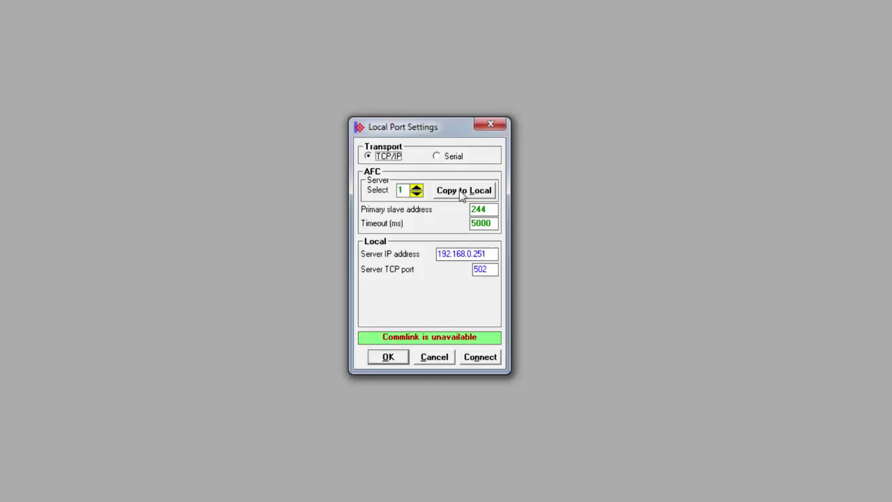
Step: Connect over TCP/IP using AFC server 1's address 10.12.1.48 copied to the local port settings, and review meter 1's analysis component selection
left_click(462, 195)
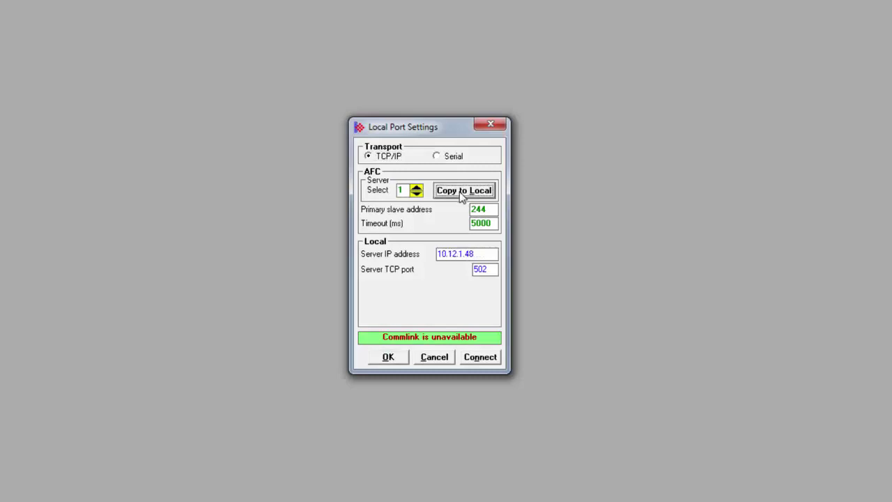
left_click(486, 361)
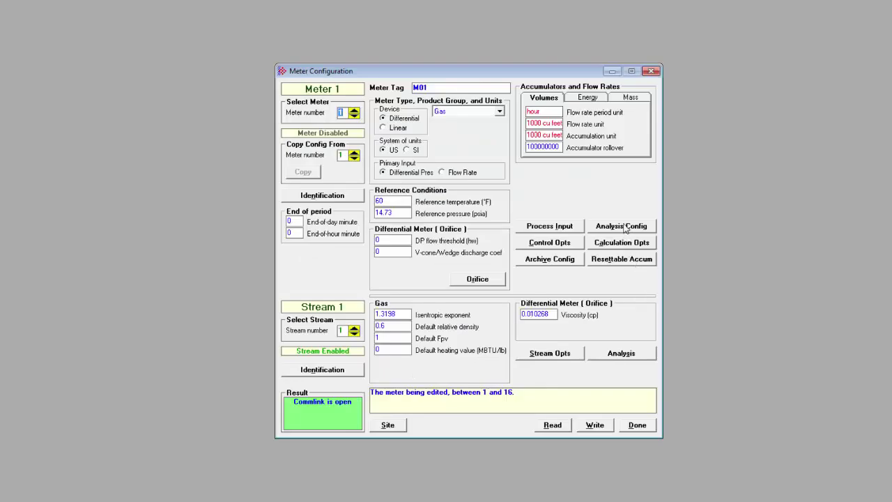
left_click(620, 229)
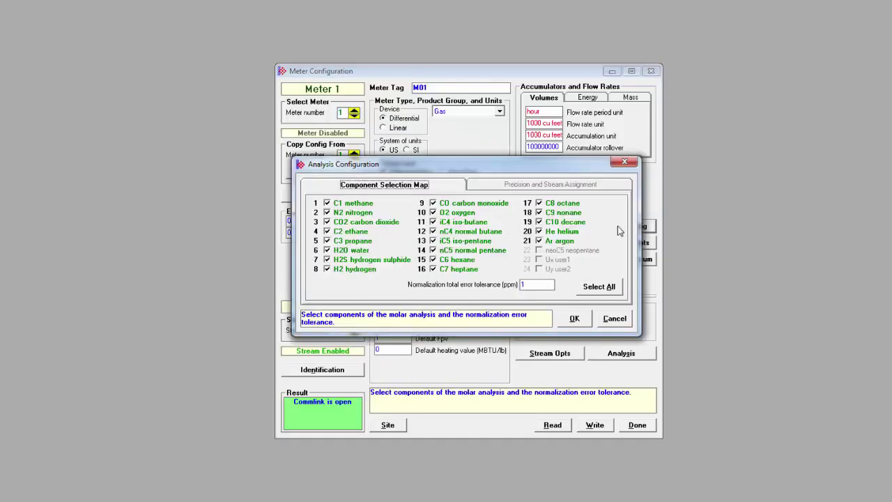
left_click(612, 320)
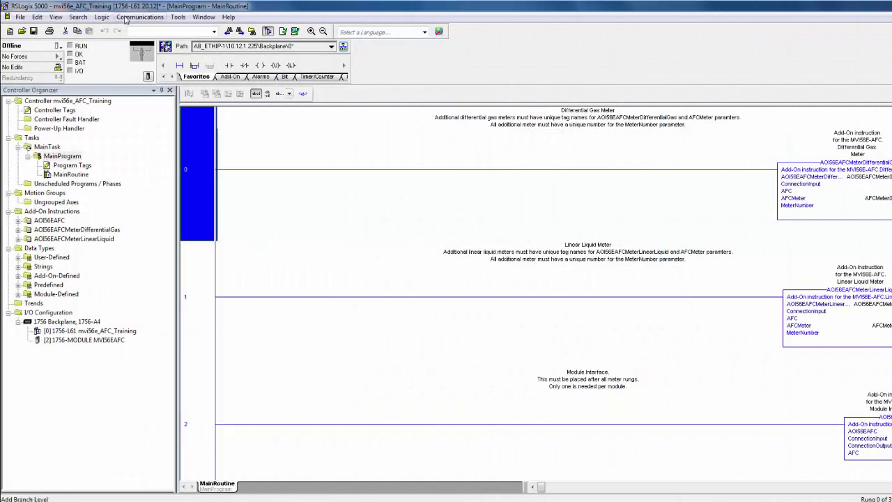
Step: Switch to RSLogix 5000, bring the mvi56e_AFC_Training project online with the controller and change the controller's operating mode
left_click(127, 18)
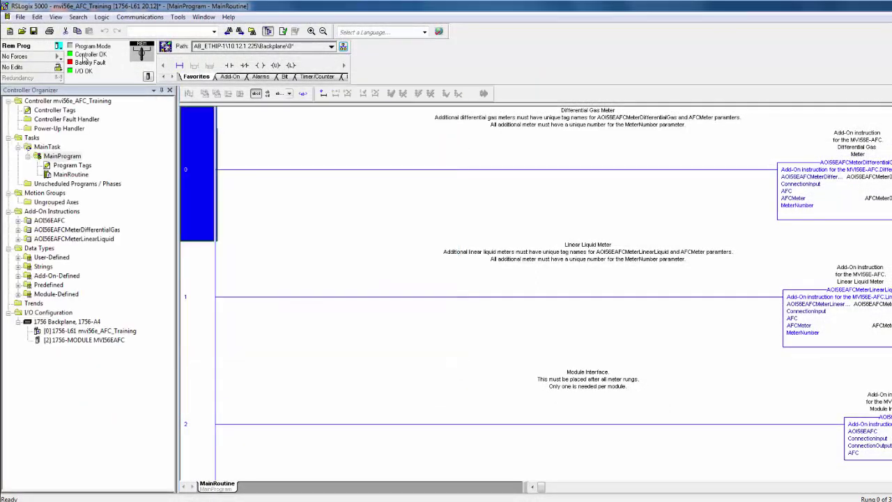
left_click(60, 47)
left_click(85, 106)
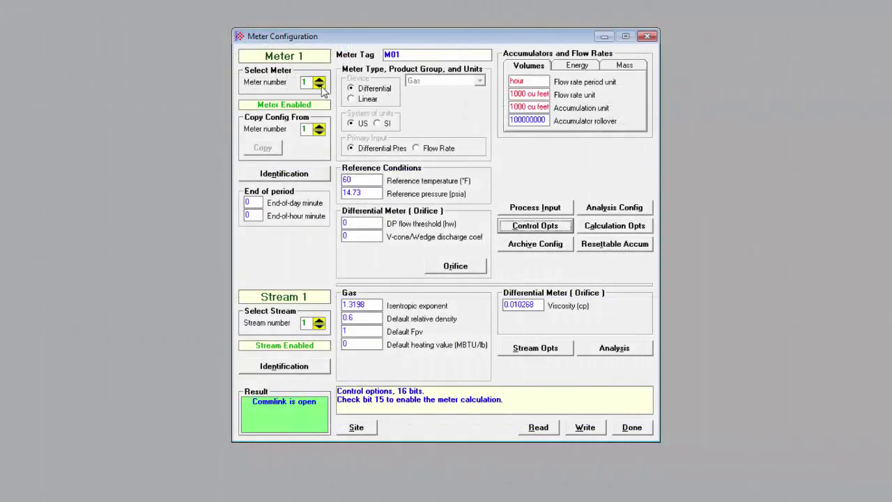
Step: Disable meter 1 in its control options and write the meter configuration to the module
left_click(321, 83)
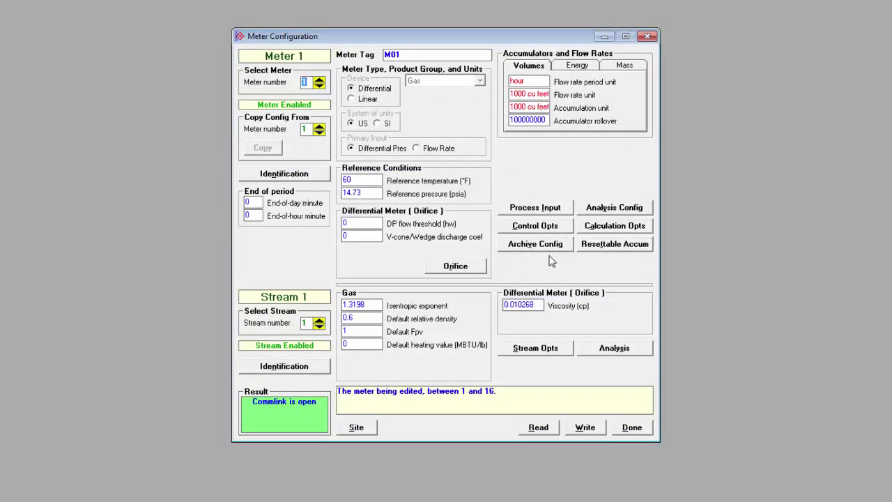
left_click(539, 229)
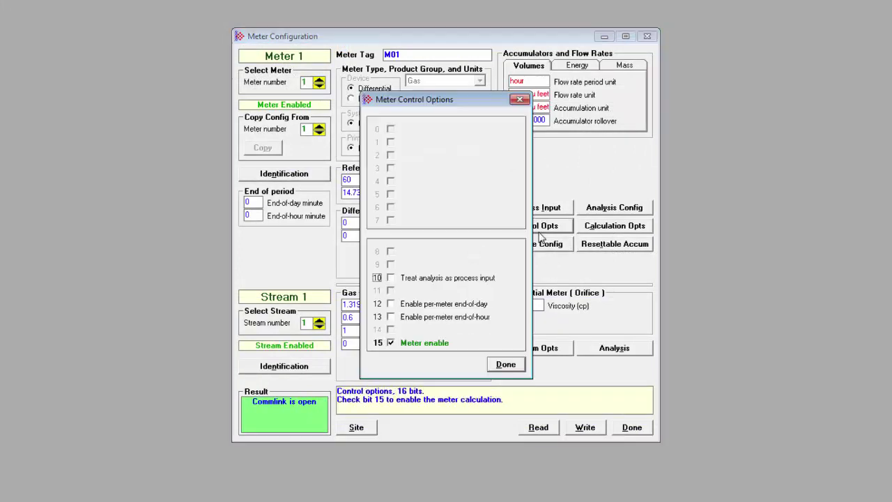
left_click(391, 343)
left_click(391, 343)
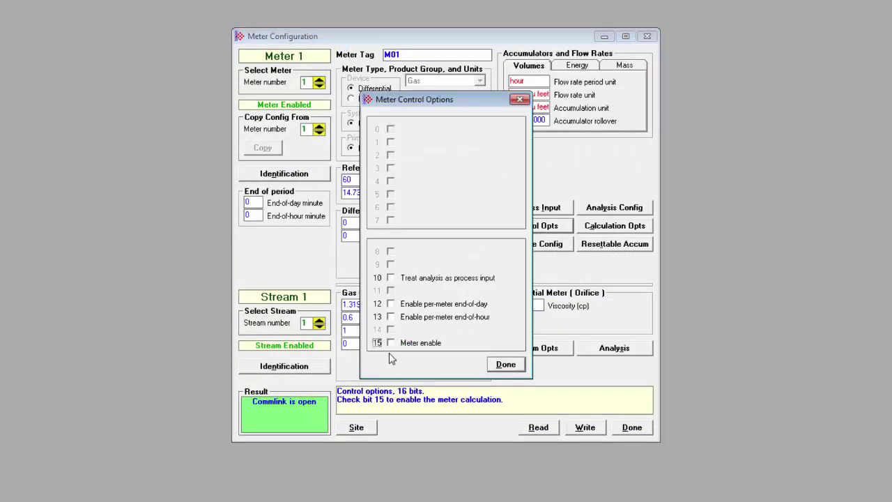
left_click(506, 365)
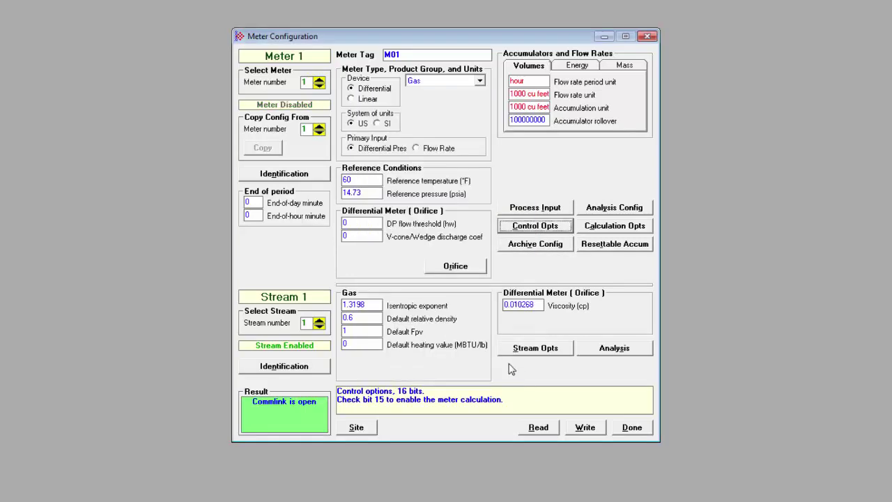
left_click(586, 428)
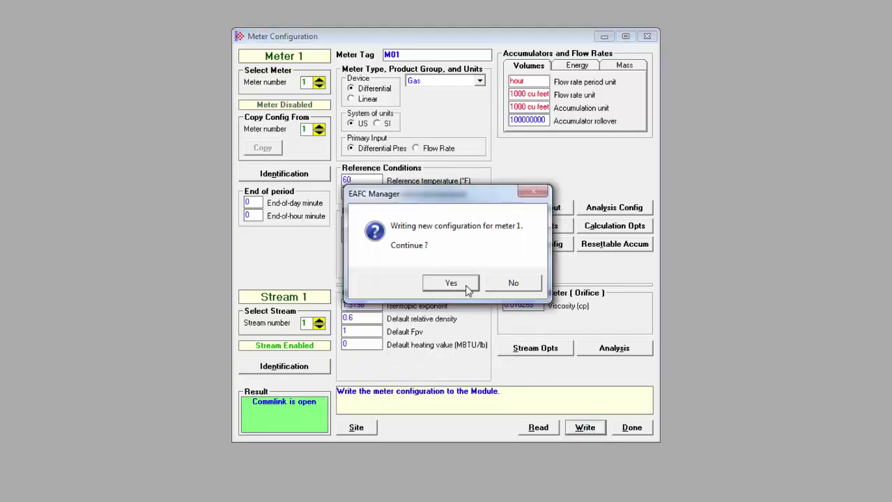
left_click(451, 283)
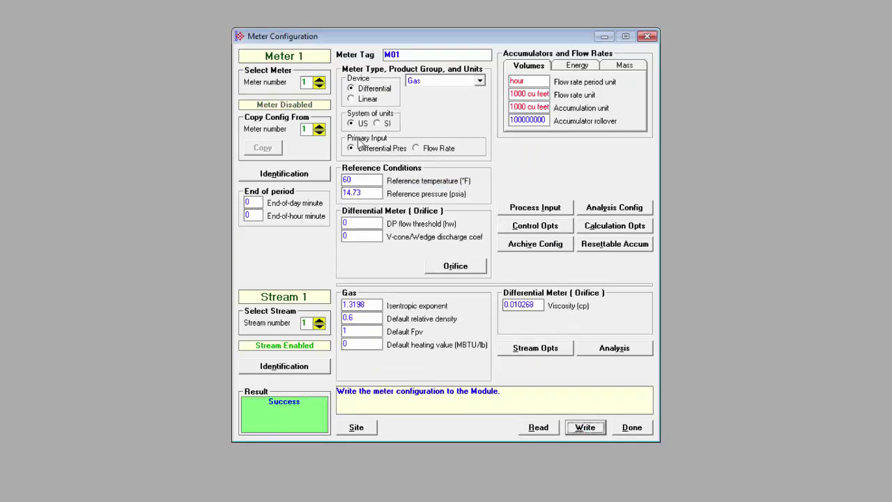
Step: Try the Linear device type and Flow Rate primary input for meter 1, returning each to Differential and Differential Pres
left_click(352, 98)
left_click(350, 88)
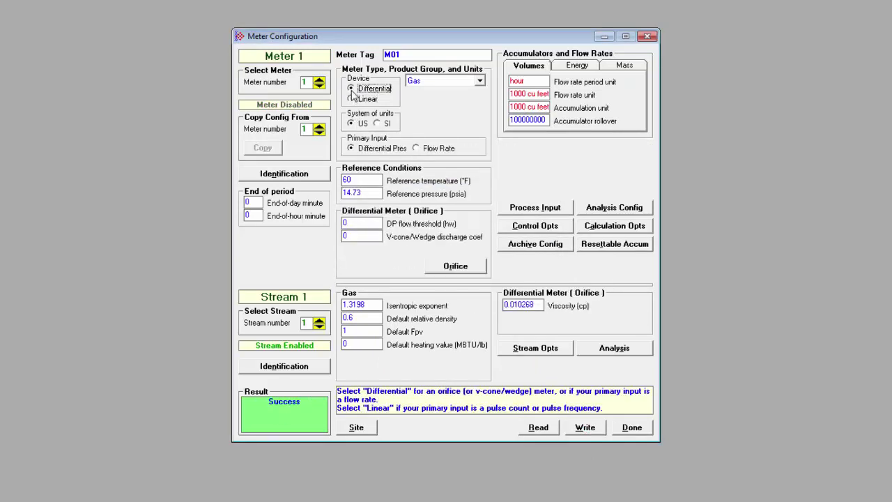
left_click(416, 148)
left_click(351, 149)
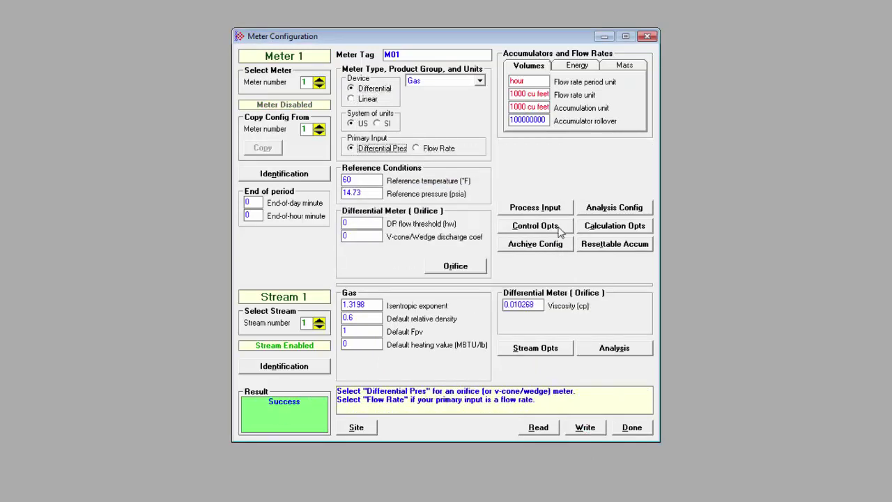
Step: Enable meter 1 in its control options and write the meter configuration to the module
left_click(562, 228)
left_click(390, 342)
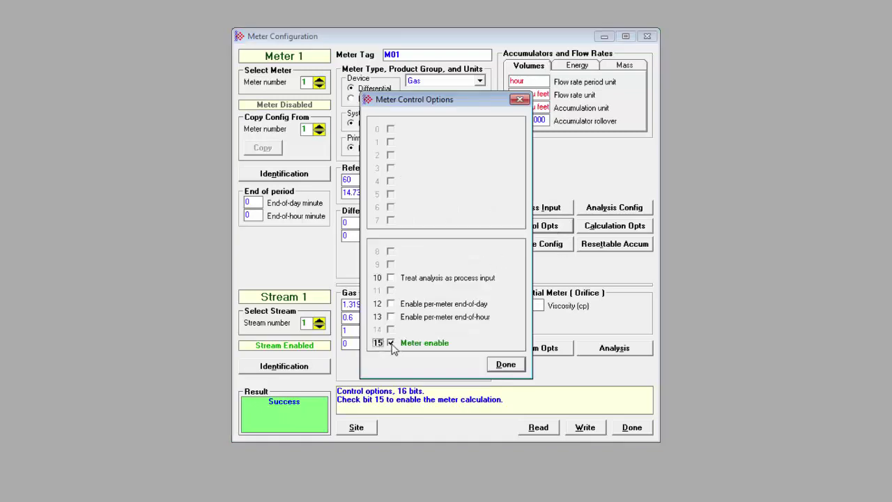
left_click(506, 364)
left_click(585, 428)
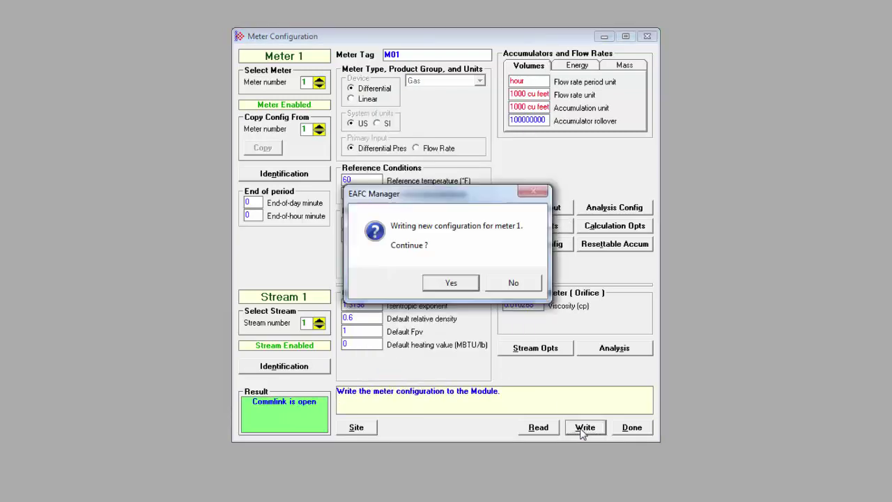
left_click(450, 283)
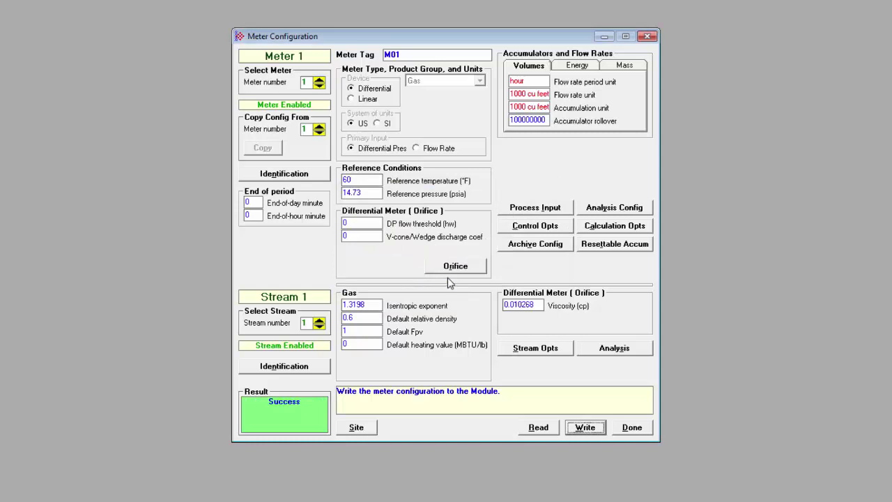